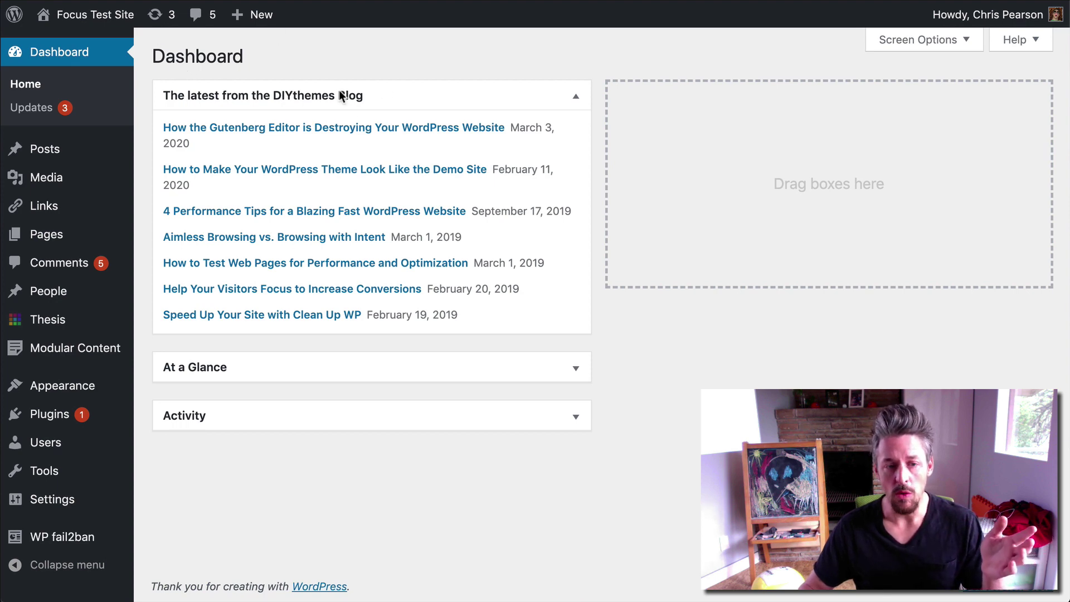
- Reveal the Settings submenu in the Dashboard's left admin menu
mouse_move(56, 510)
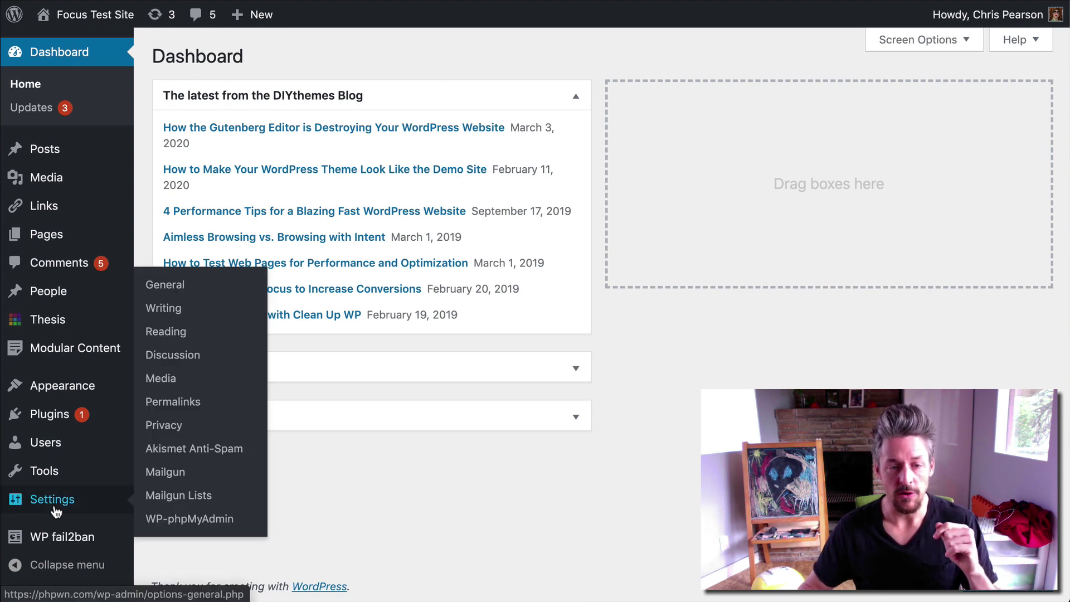
- Open General Settings and review the site title, tagline and both site address fields
left_click(175, 288)
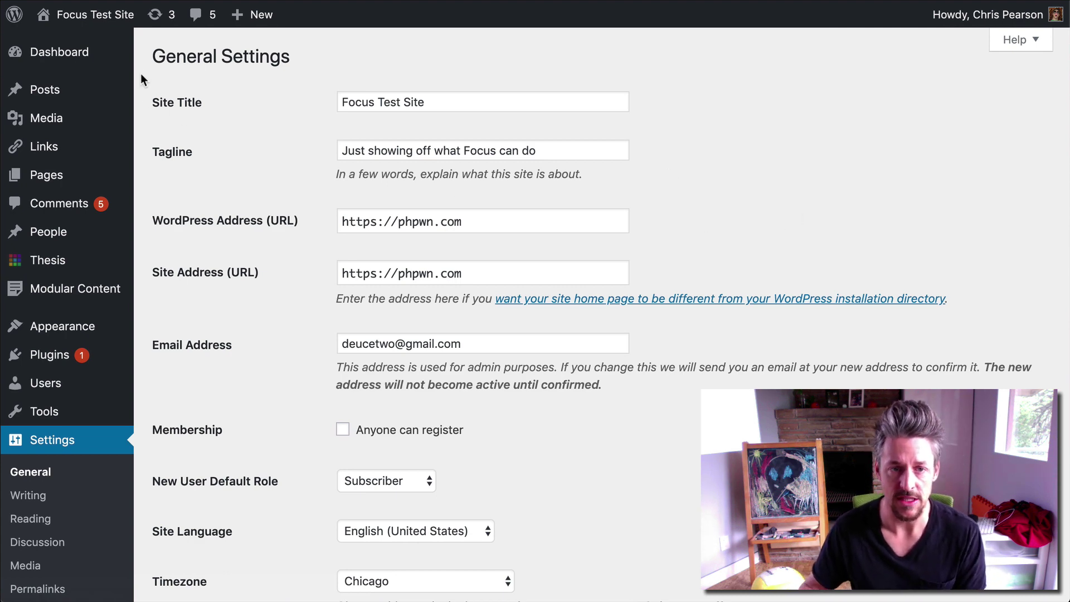
left_click_drag(140, 72, 694, 275)
left_click(695, 274)
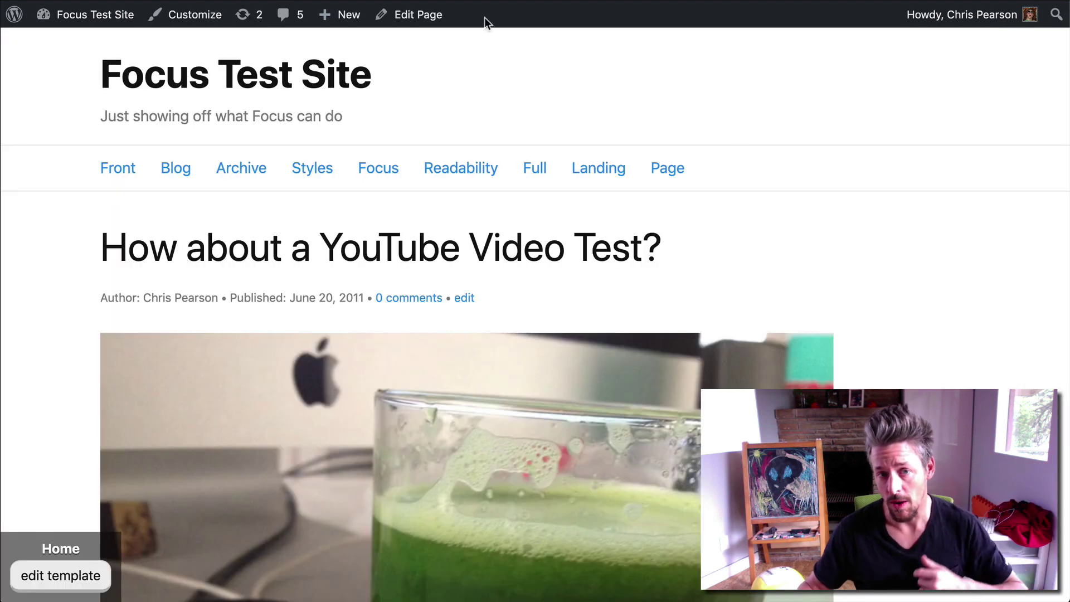
- Go to the site's Front page from the site menu
right_click(577, 89)
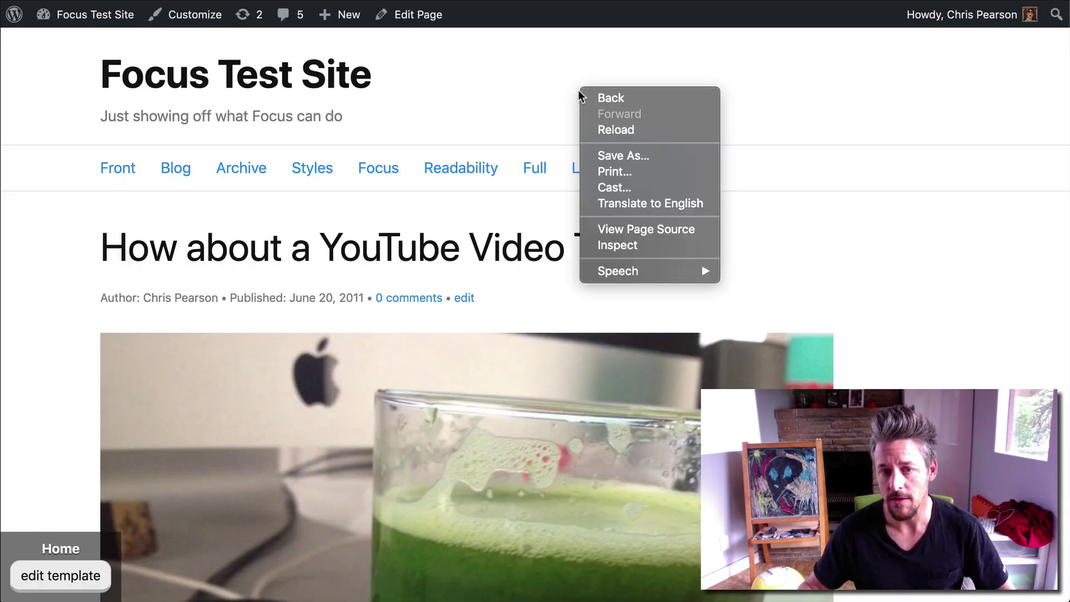
left_click(492, 99)
left_click(119, 168)
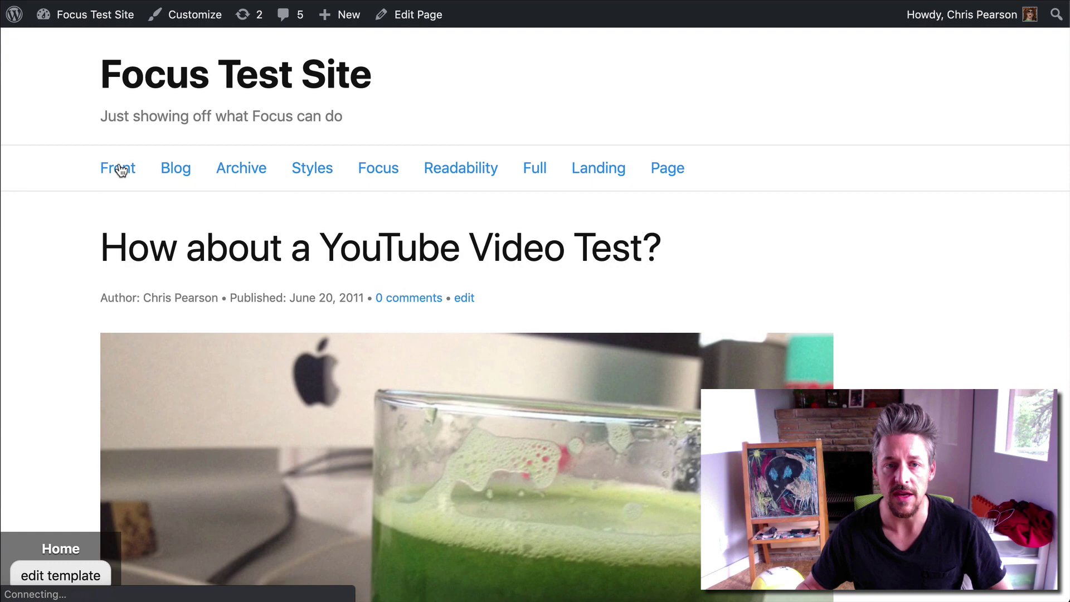
- View the front page's source, inspect its <title> line, then close the source view
mouse_move(340, 14)
right_click(562, 71)
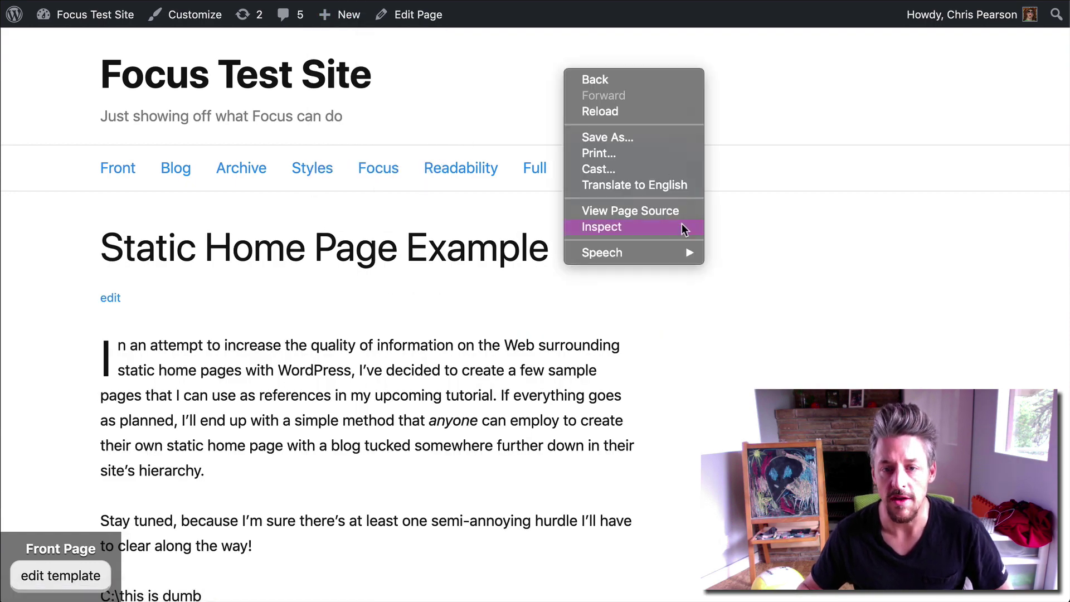
left_click(675, 213)
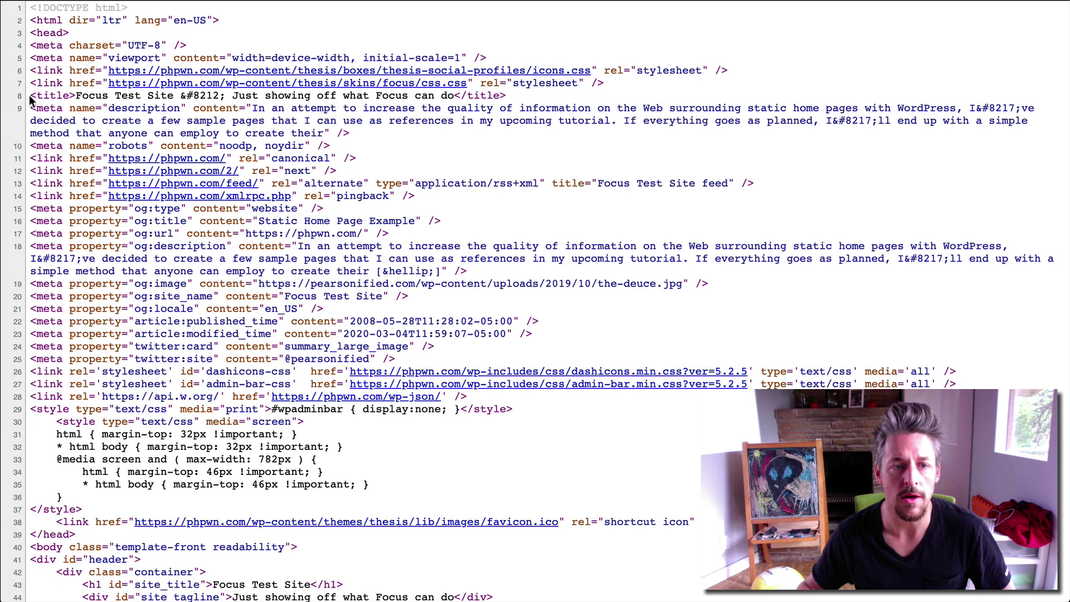
left_click_drag(31, 99, 505, 97)
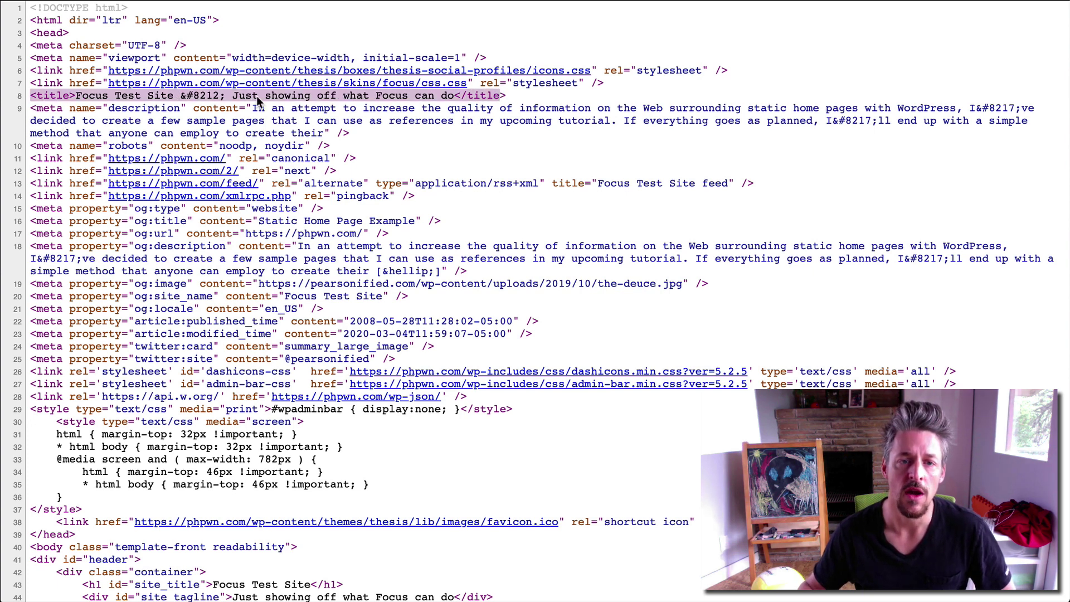
left_click(444, 116)
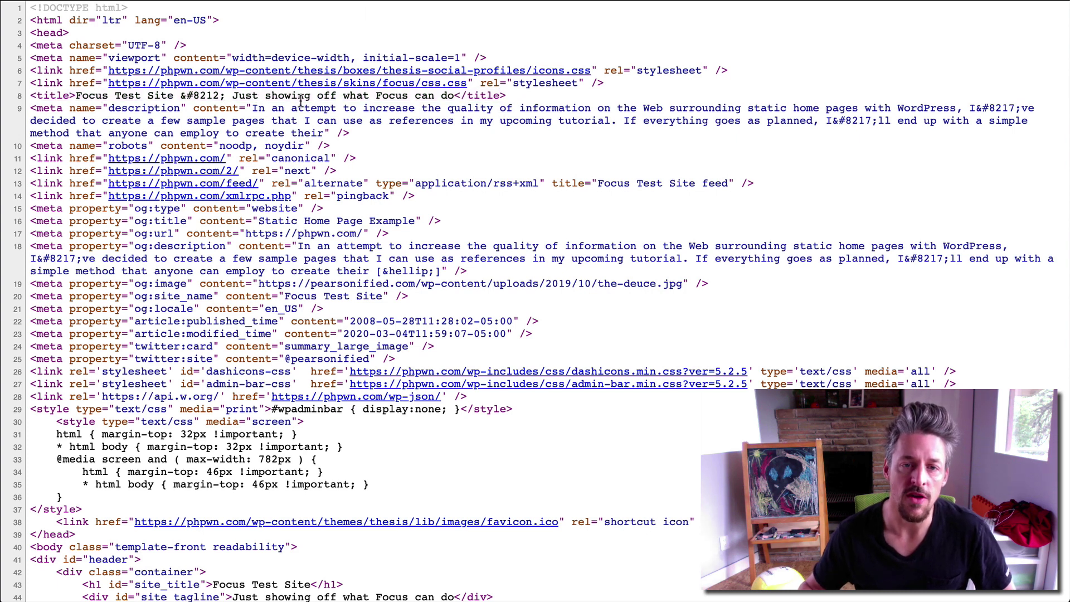
key("super+w")
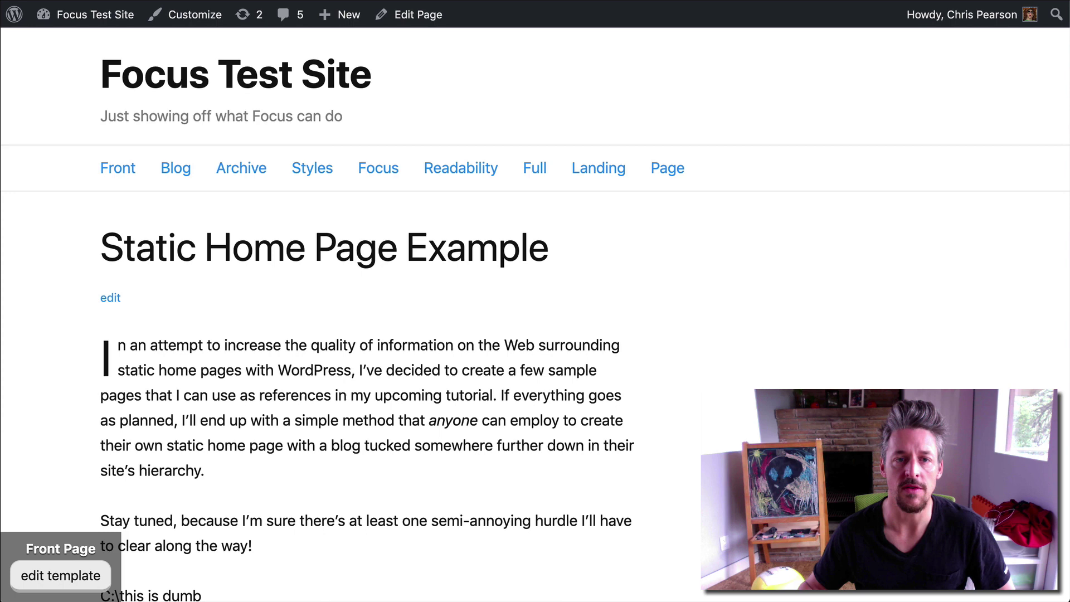
key("super+w")
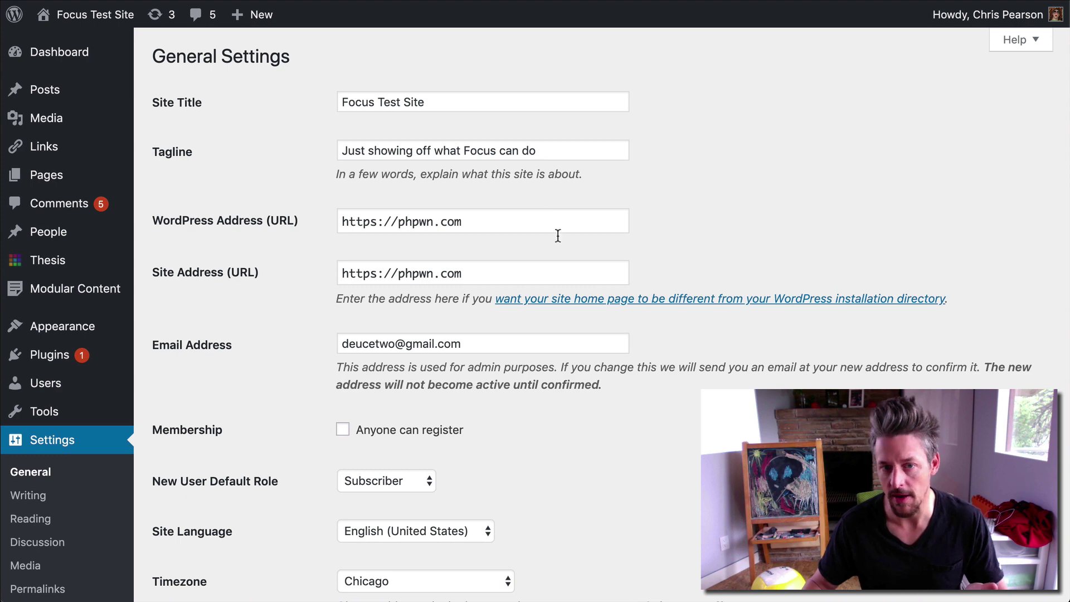
left_click_drag(344, 271, 451, 271)
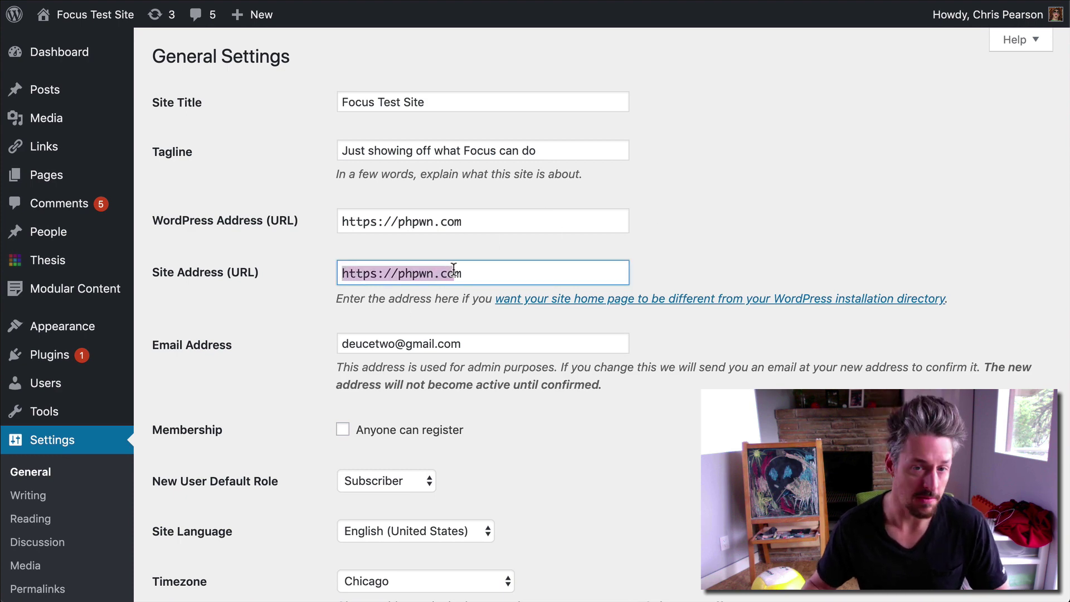
left_click(468, 270)
left_click(766, 226)
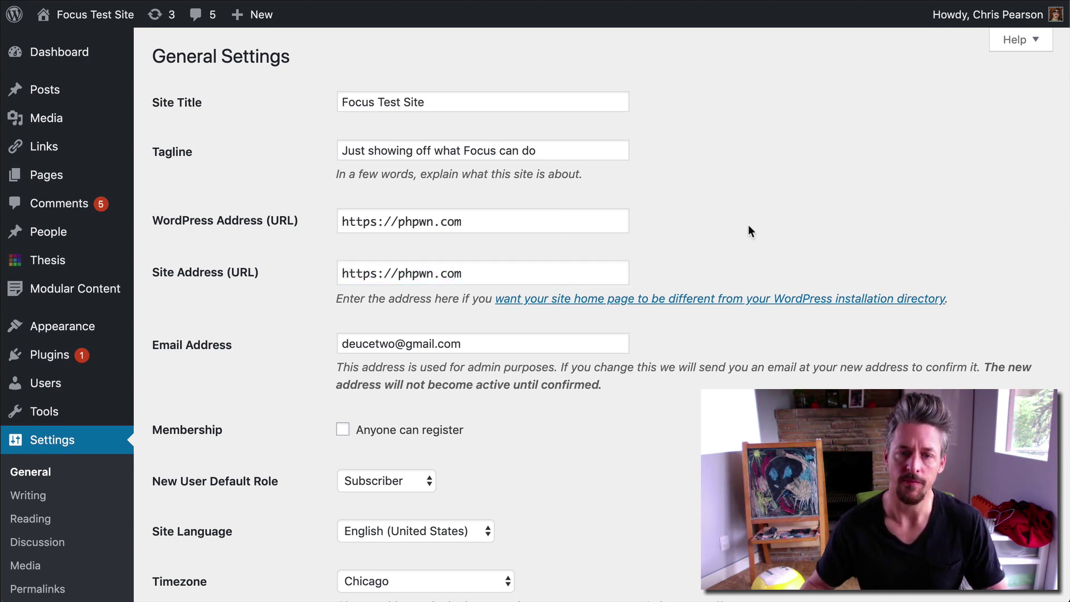
left_click(369, 221)
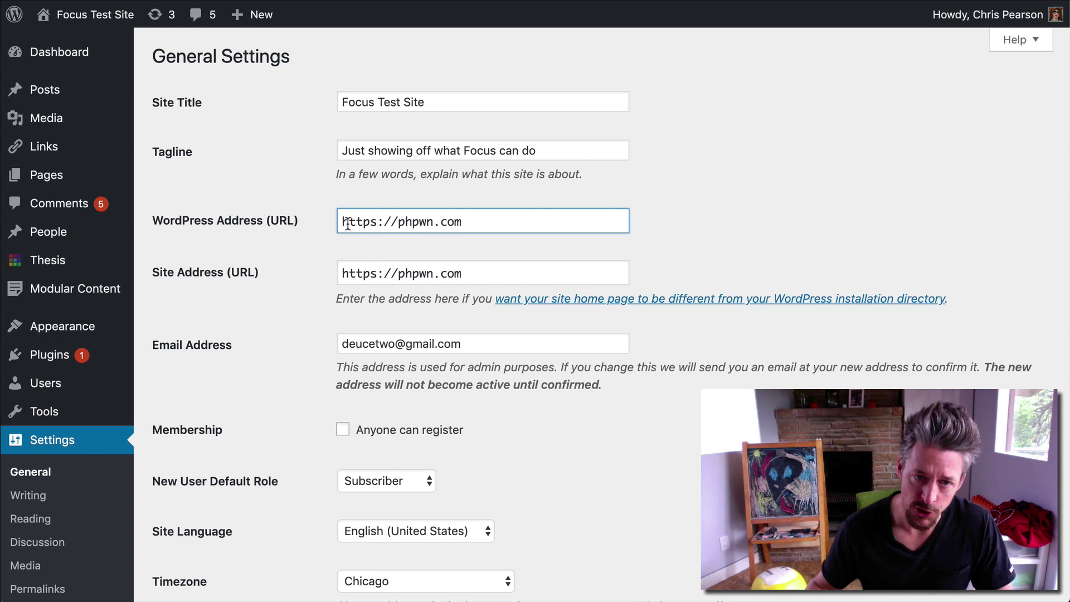
left_click_drag(341, 222, 378, 222)
left_click(378, 222)
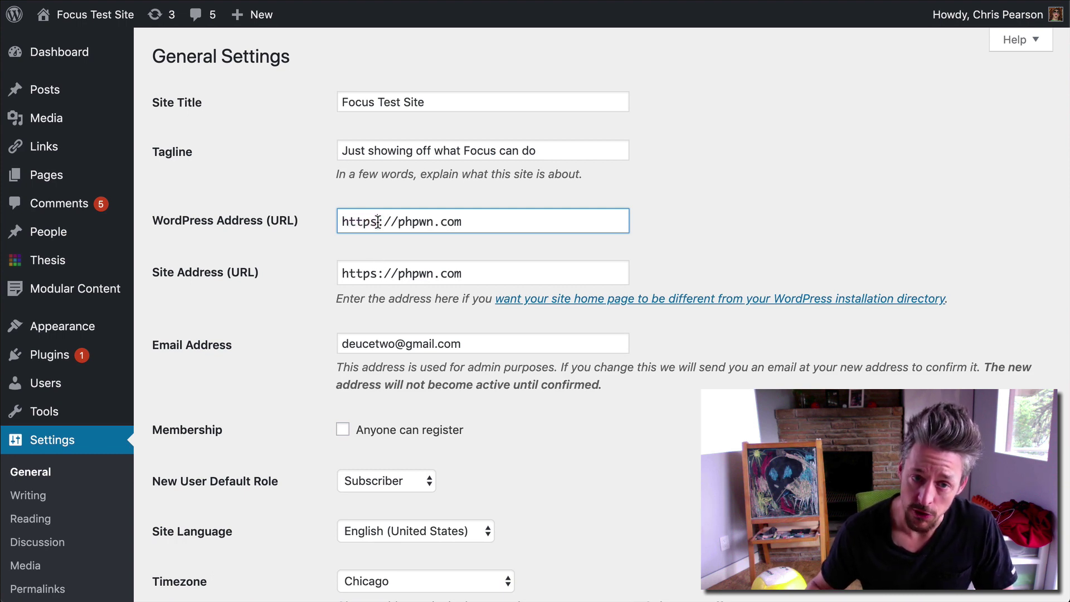
left_click(763, 220)
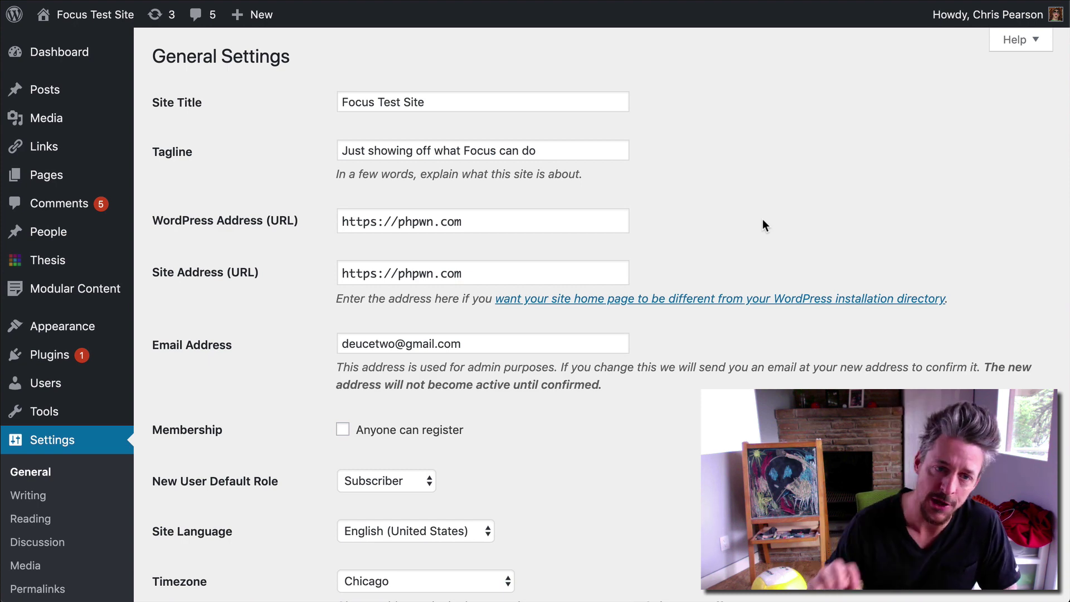
left_click_drag(339, 222, 490, 215)
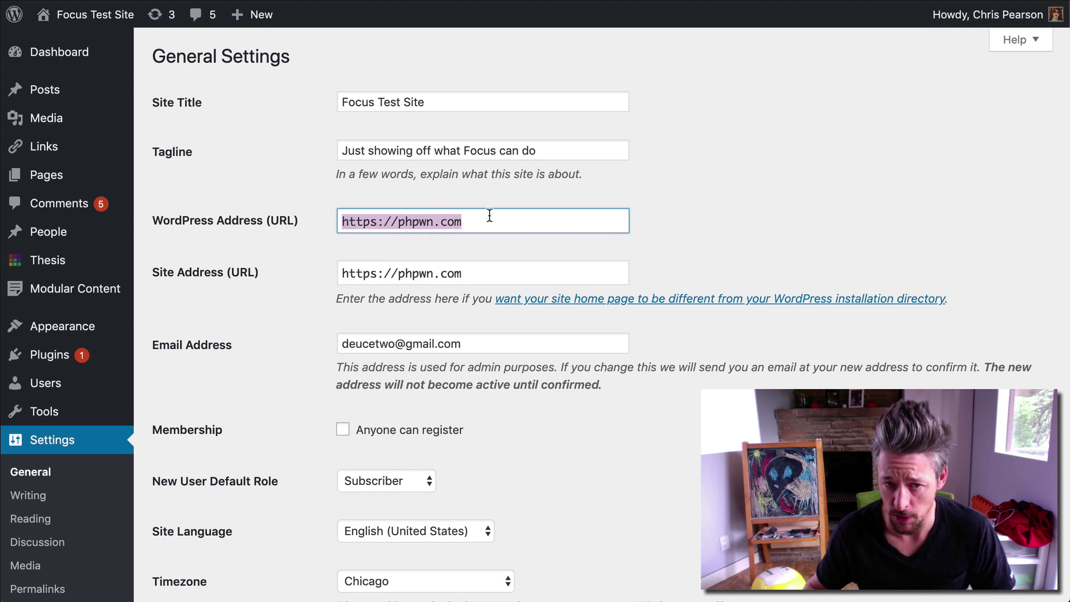
left_click(777, 213)
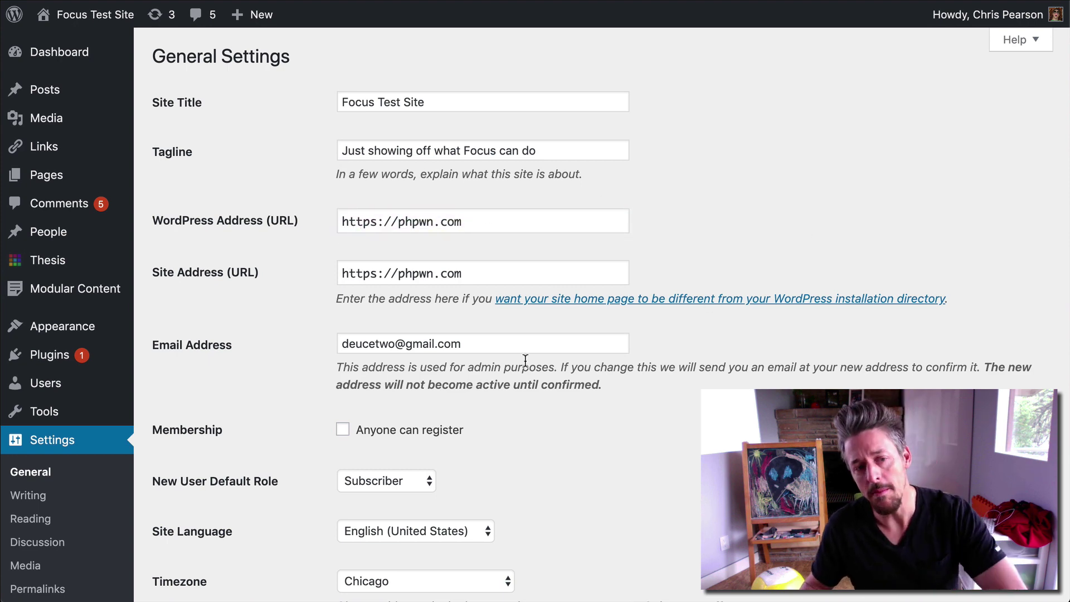
mouse_move(61, 362)
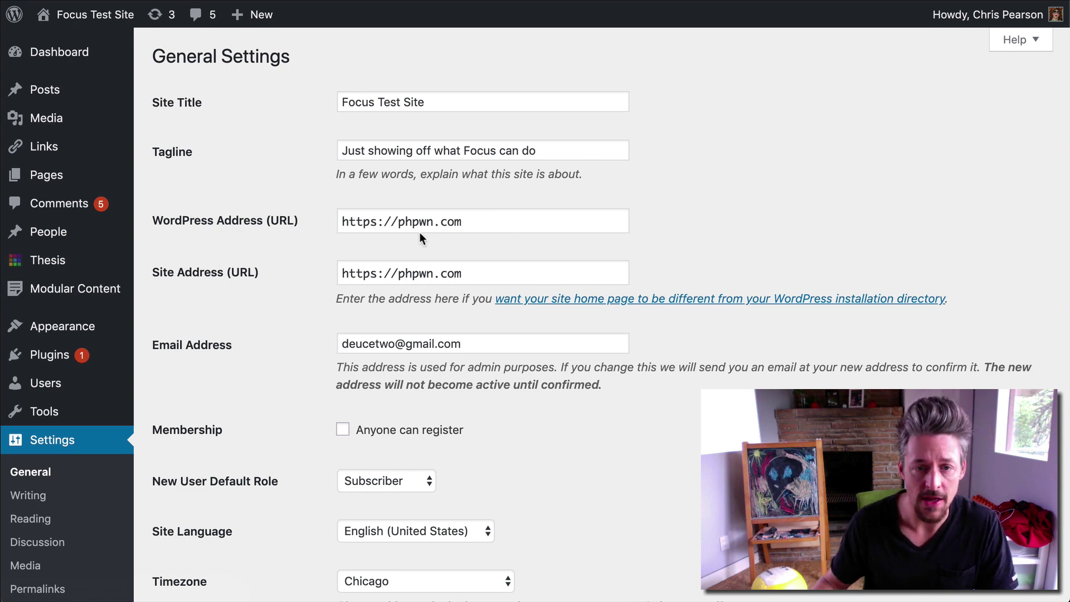
left_click_drag(342, 221, 525, 221)
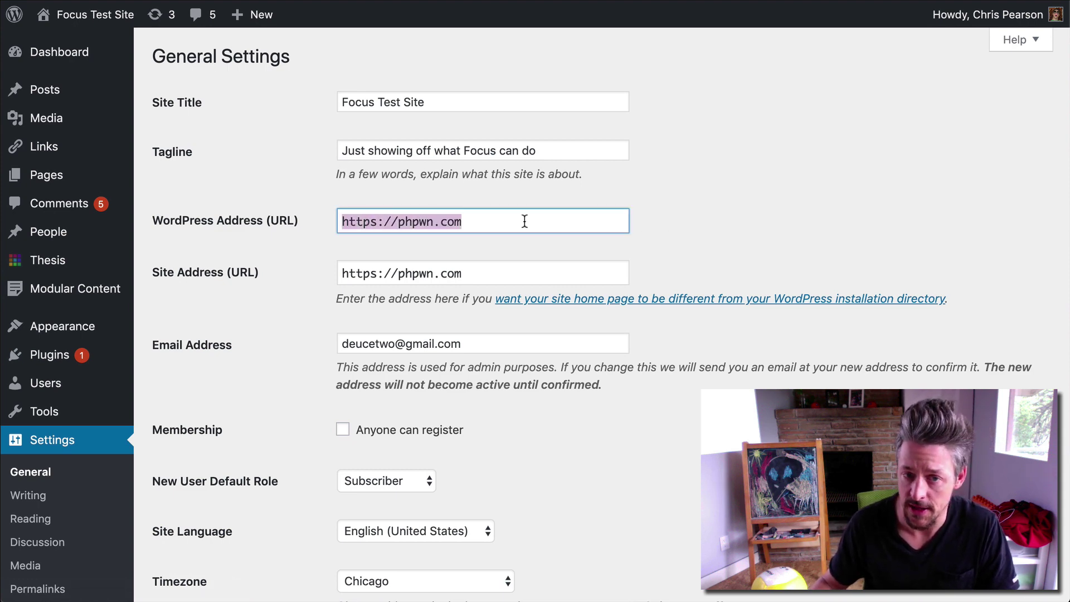
left_click(524, 221)
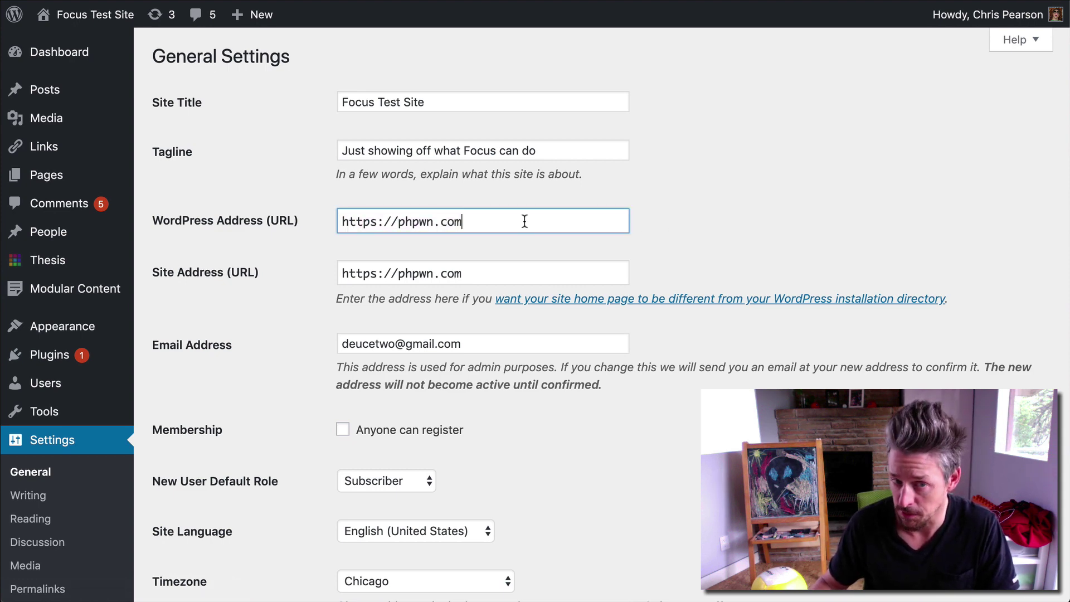
left_click(373, 275)
type("s")
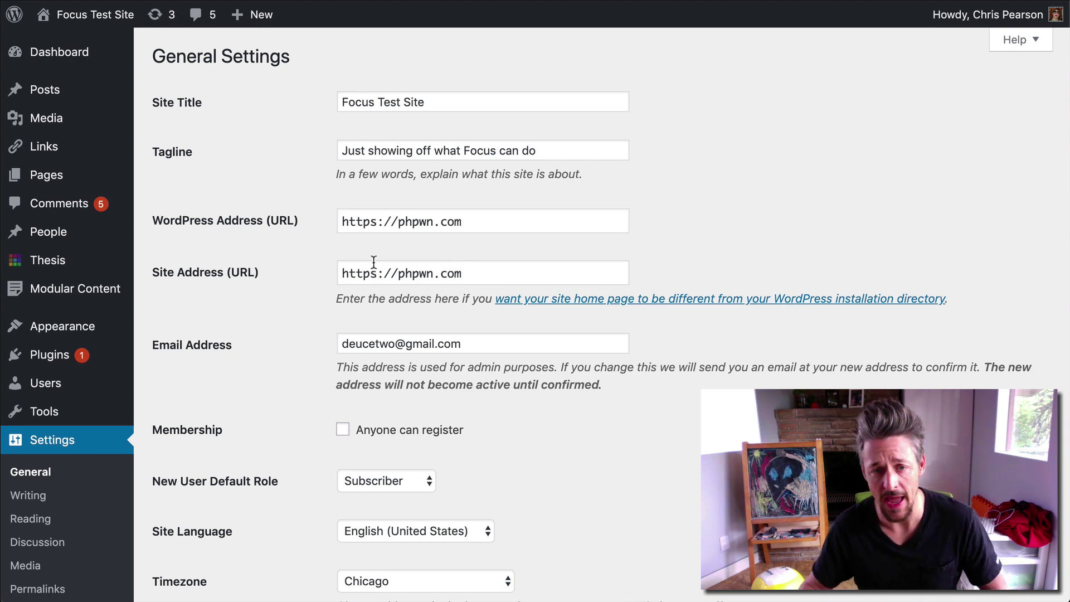
left_click_drag(338, 222, 448, 222)
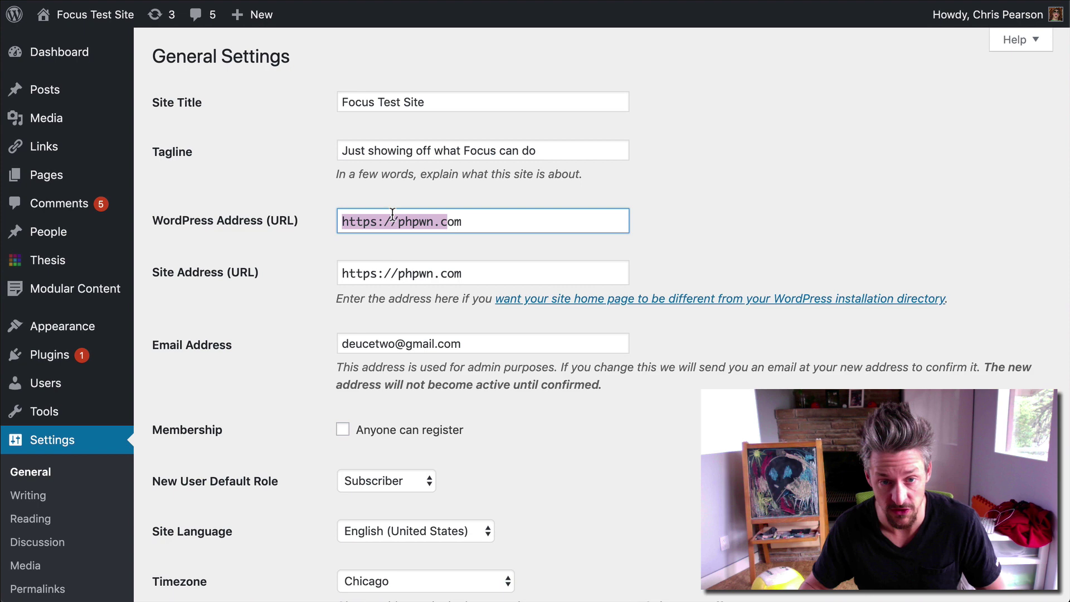
left_click(343, 222)
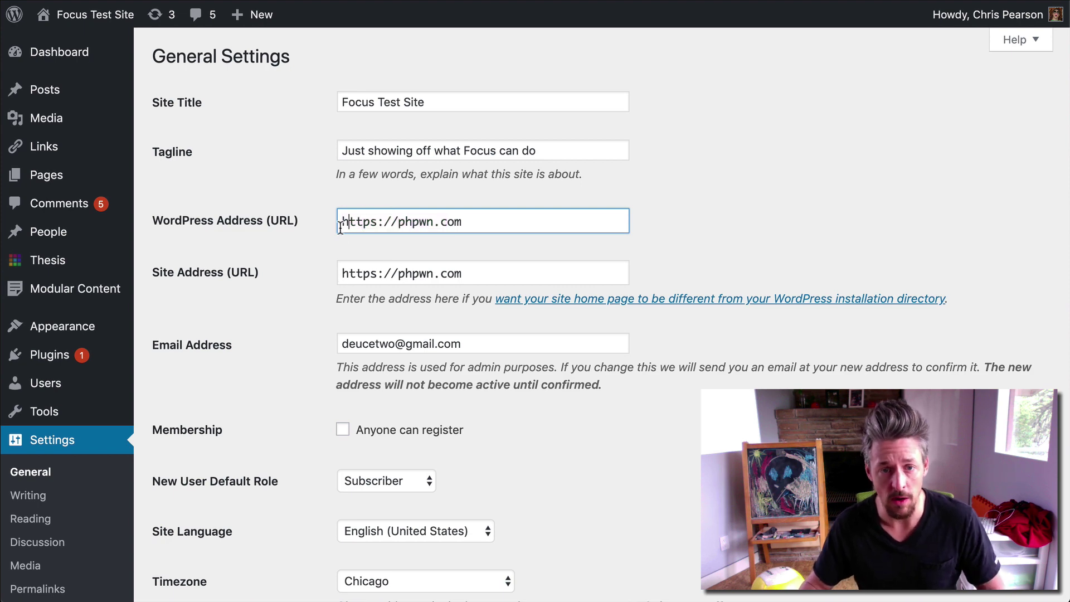
left_click(769, 216)
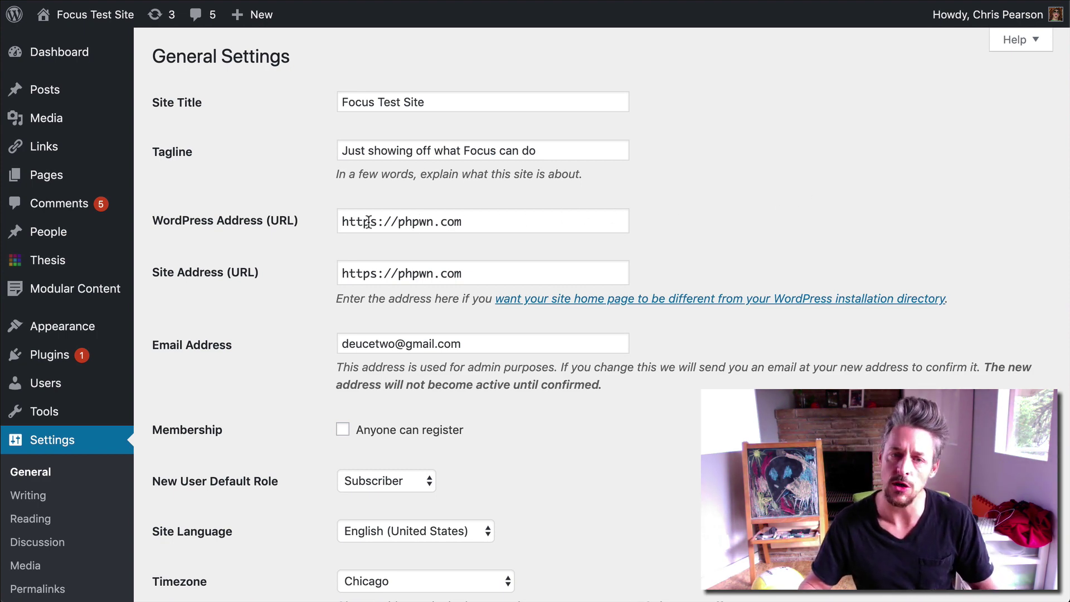
left_click_drag(342, 221, 380, 221)
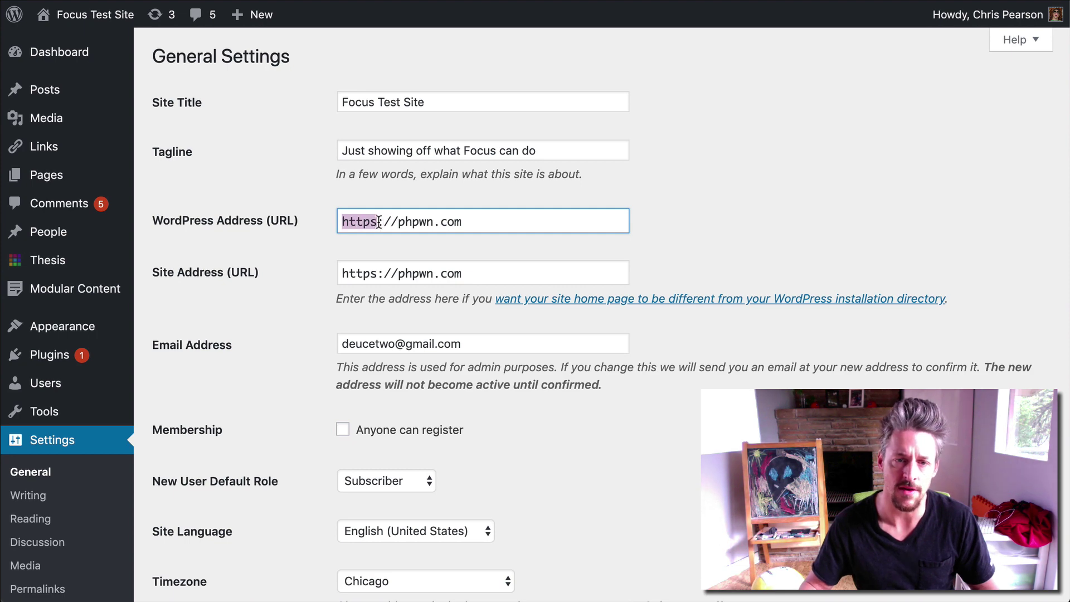
left_click(774, 212)
- Scroll down and go to the Reading settings page
scroll(162, 459, "down", 3)
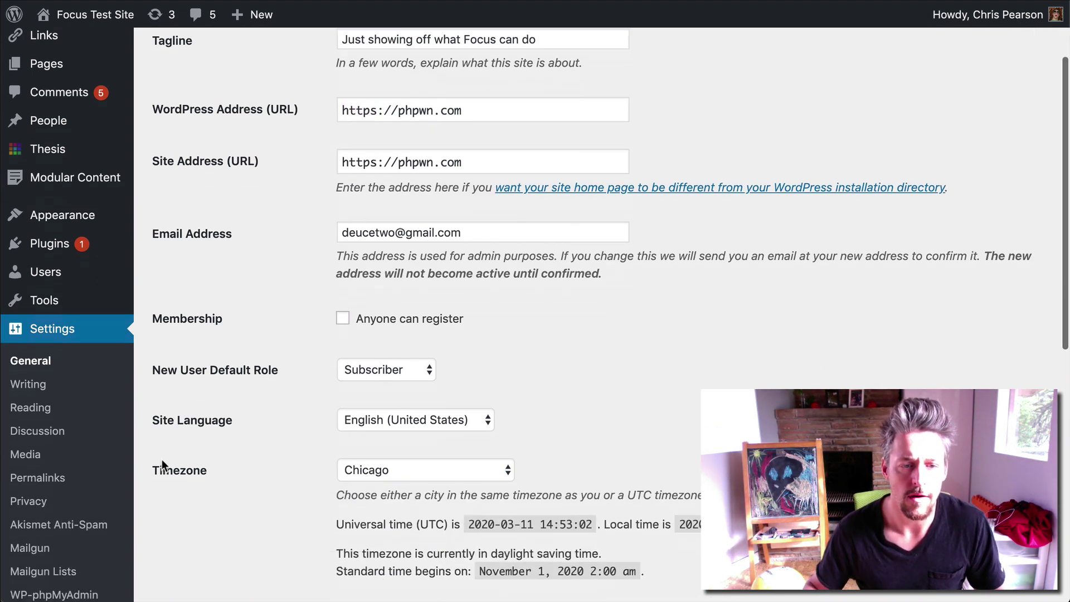
scroll(162, 462, "down", 2)
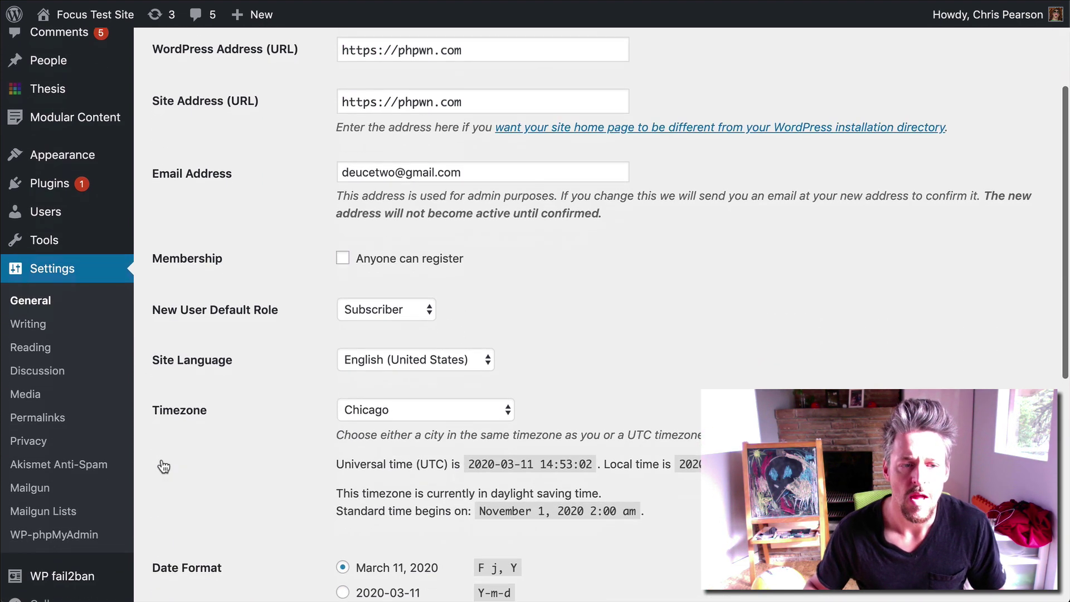
left_click(47, 347)
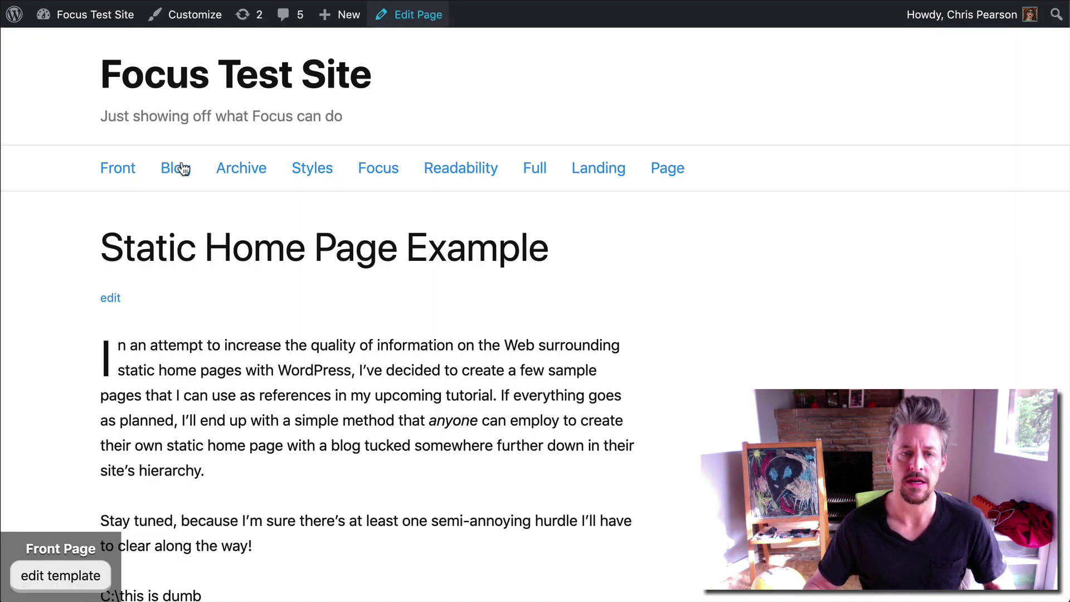
- Preview the Blog posts page and scroll through its listed posts
left_click(177, 167)
scroll(327, 104, "down", 2)
scroll(327, 105, "down", 15)
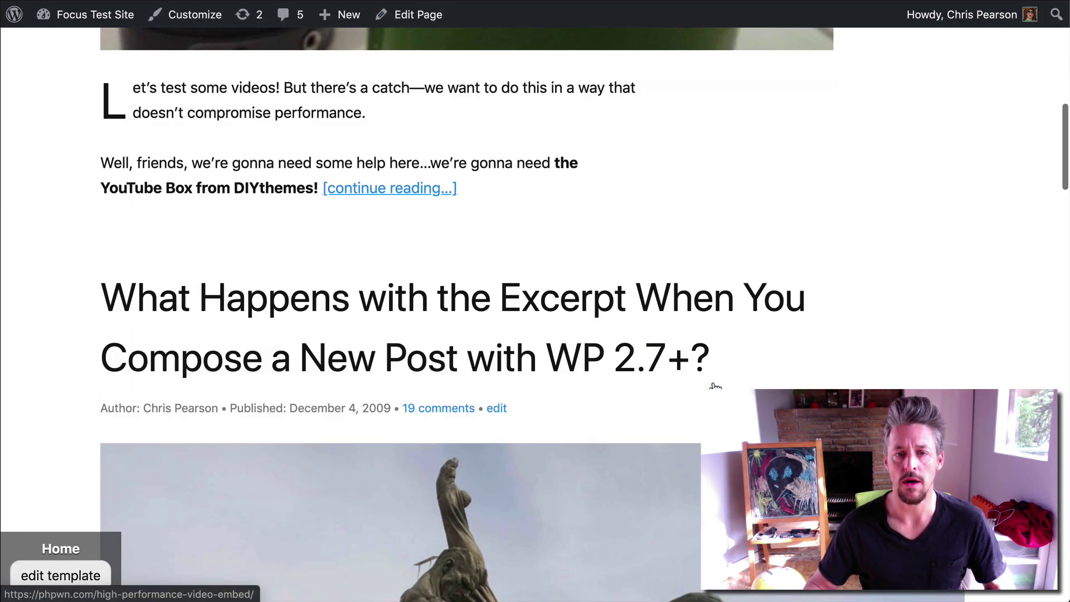
scroll(459, 306, "down", 10)
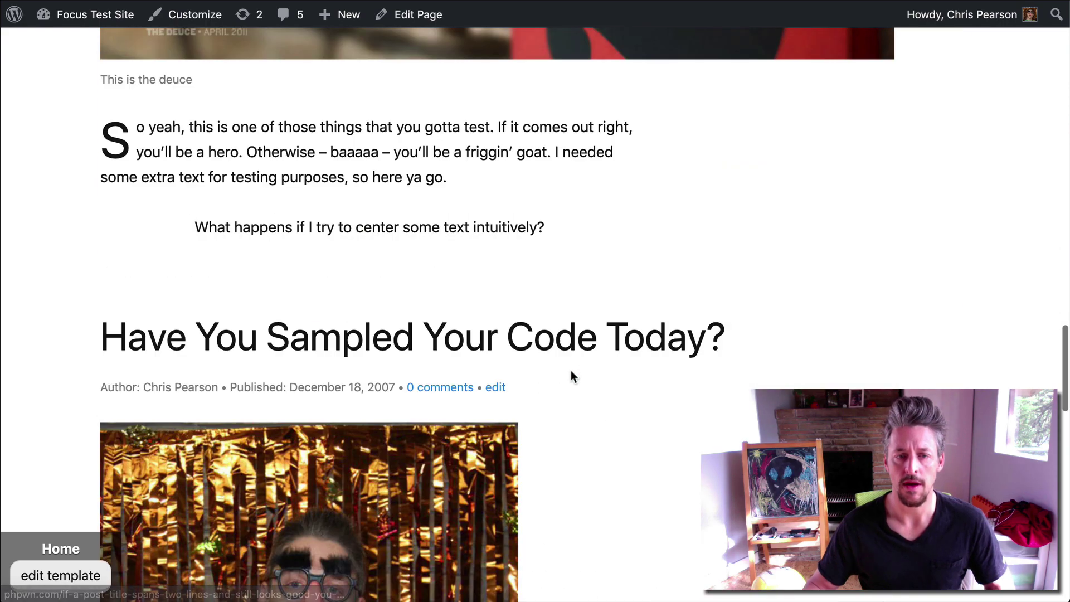
scroll(486, 369, "down", 5)
scroll(491, 352, "up", 15)
scroll(491, 352, "up", 20)
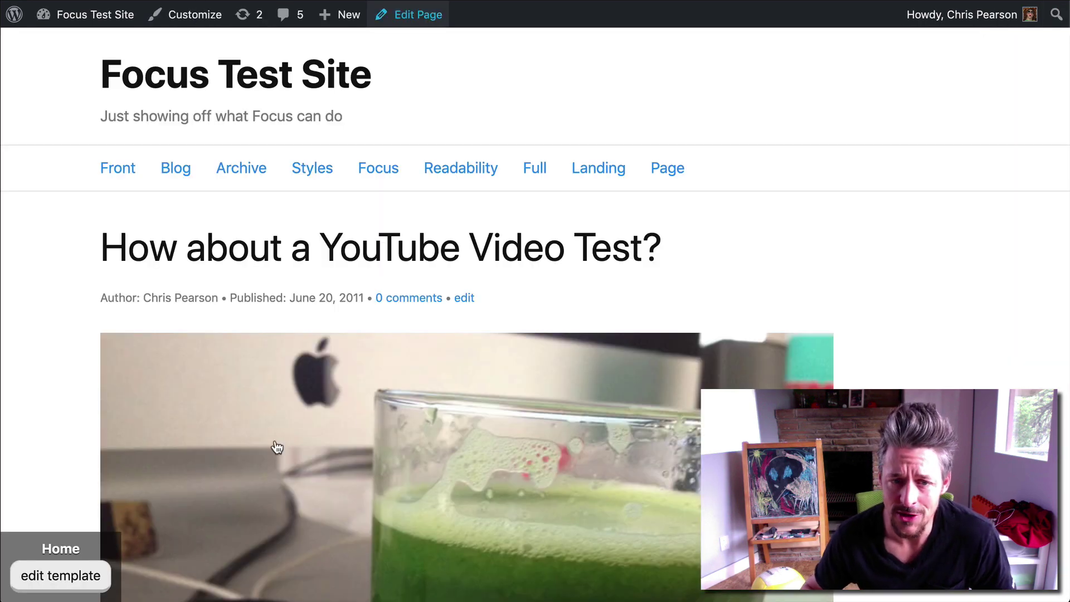
scroll(275, 446, "down", 10)
scroll(276, 447, "up", 8)
scroll(277, 448, "up", 3)
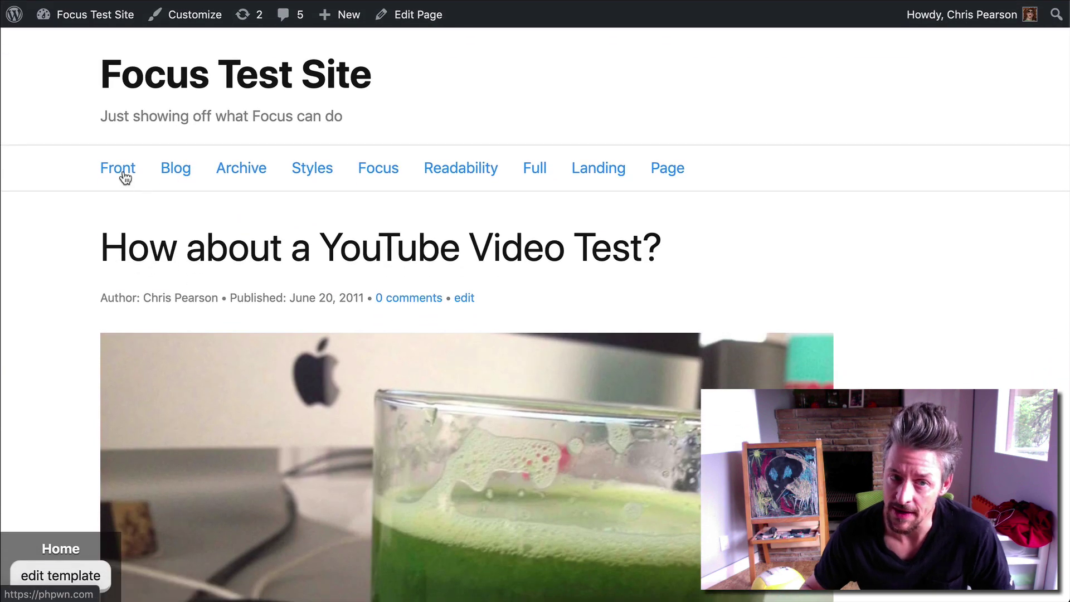
- Check that the front page shows Static Home Page Example
left_click(124, 176)
scroll(293, 343, "down", 2)
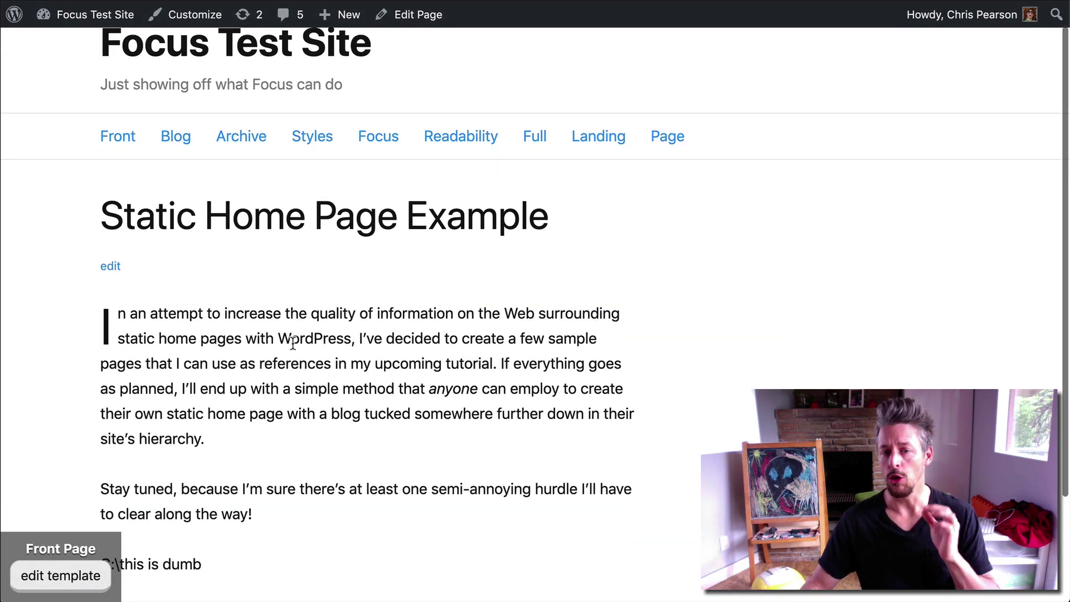
scroll(292, 343, "down", 5)
scroll(292, 343, "up", 7)
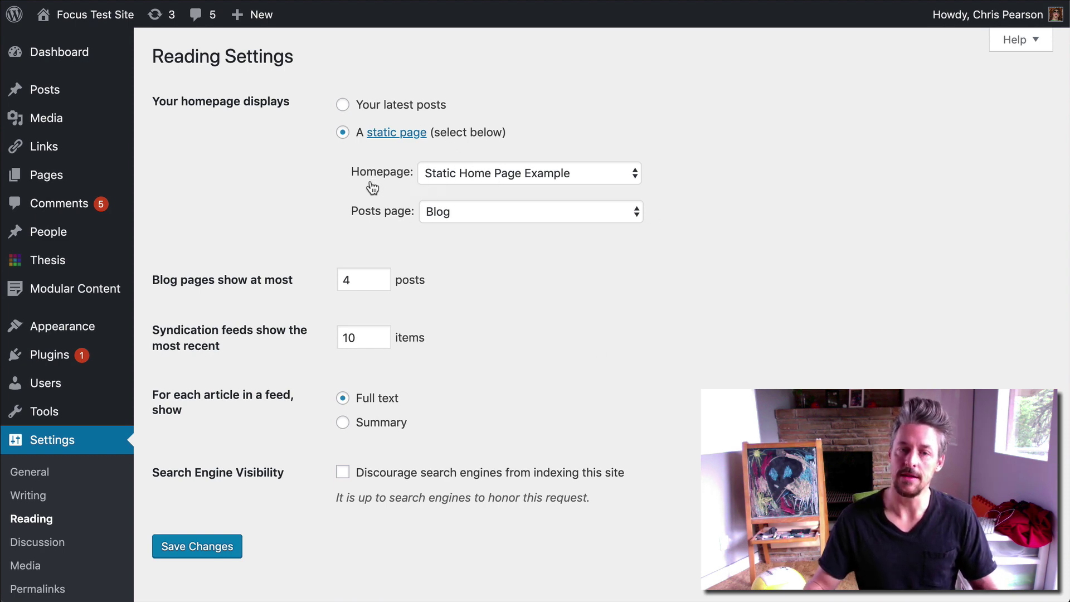
- Visit the live site's Blog page and scroll through its posts
mouse_move(42, 186)
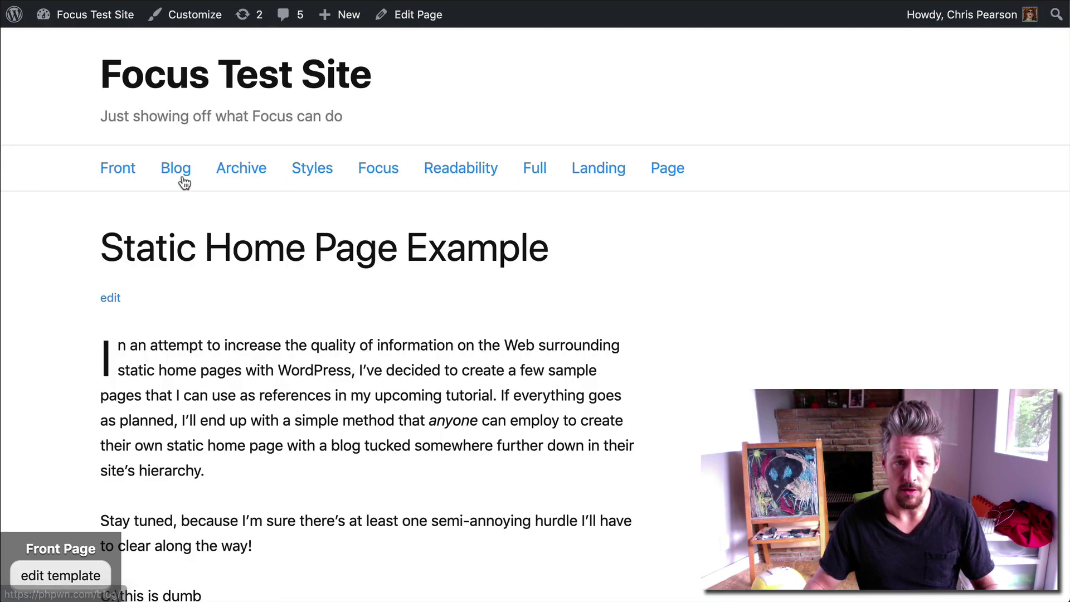
left_click(184, 183)
scroll(394, 379, "down", 3)
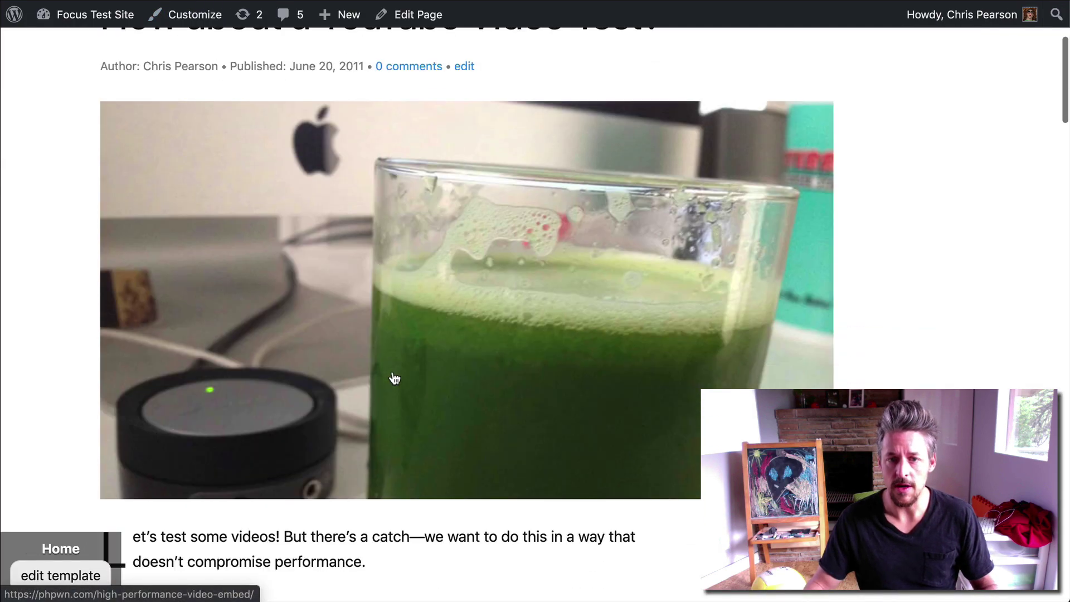
scroll(395, 378, "down", 20)
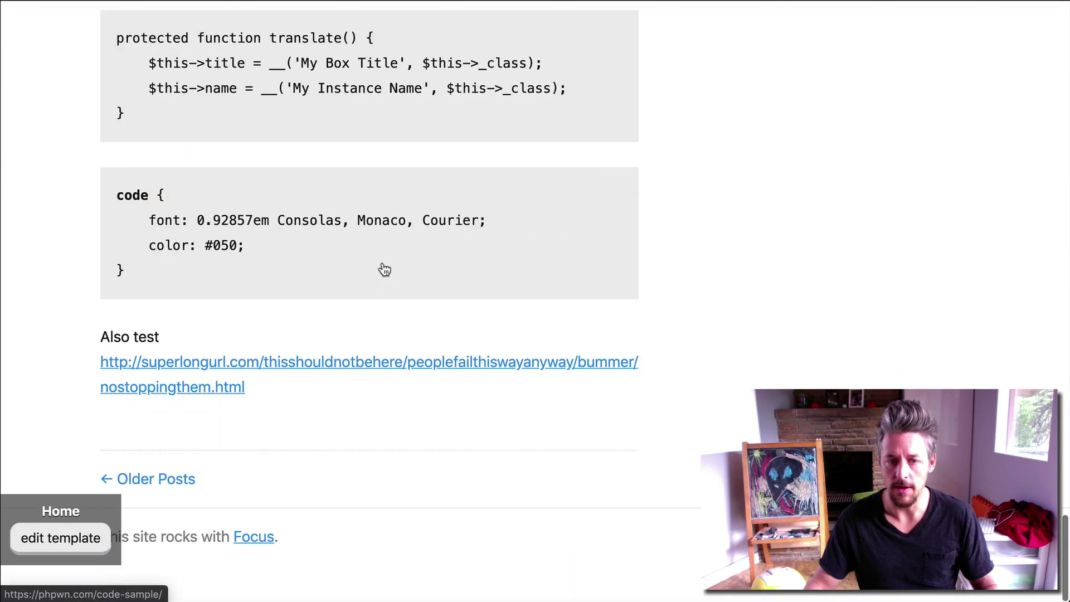
scroll(384, 270, "up", 20)
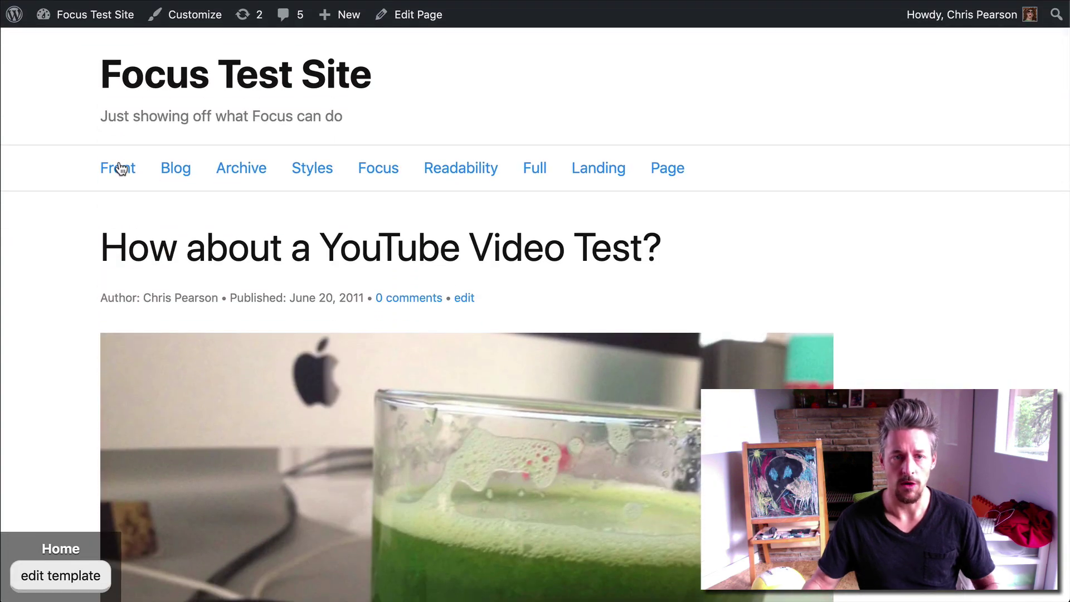
- Return to the Front page showing Static Home Page Example and scroll through it
left_click(120, 169)
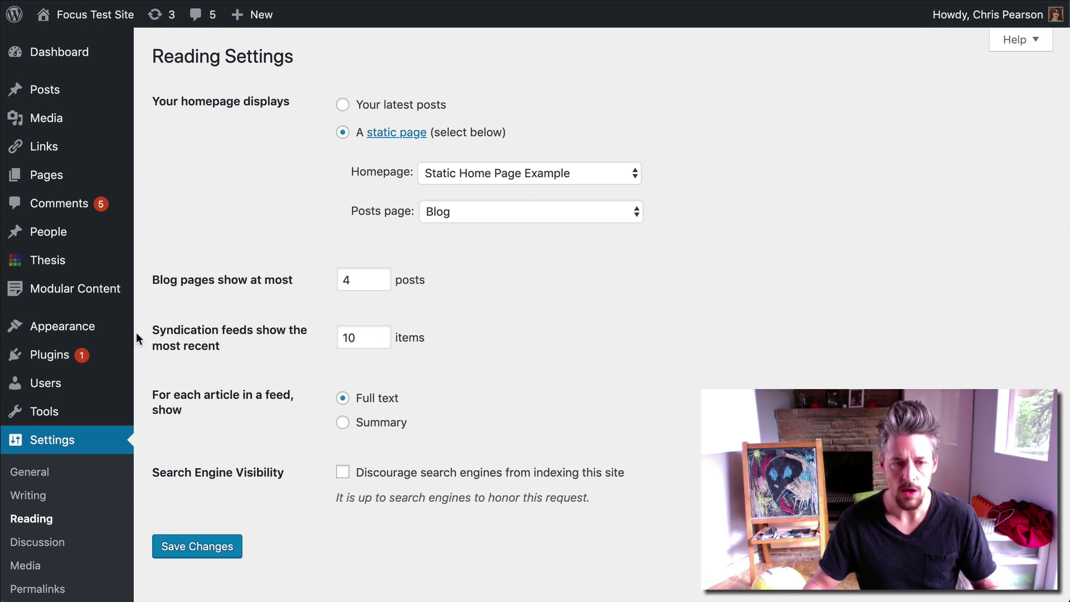
scroll(136, 338, "down", 5)
scroll(973, 337, "up", 5)
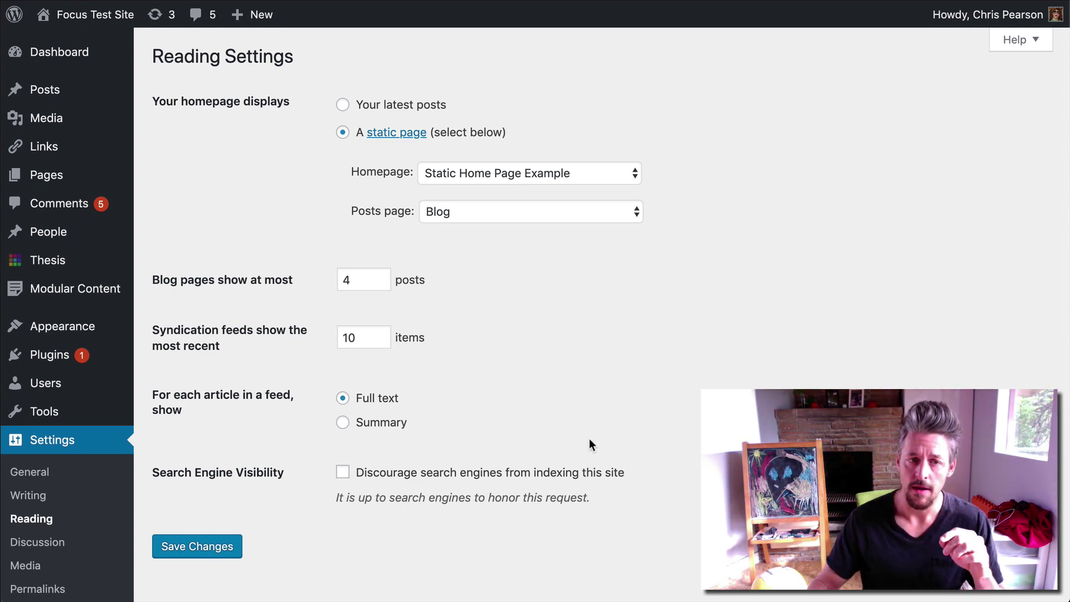
scroll(590, 438, "down", 5)
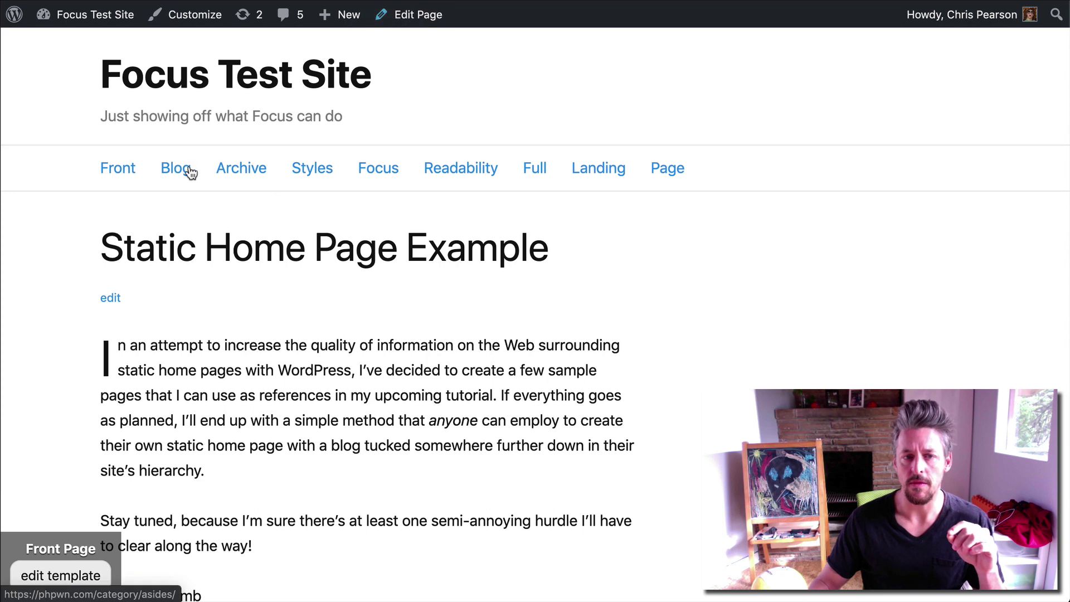
- Open the Blog listing, then the YouTube Video Test post on its own
left_click(188, 170)
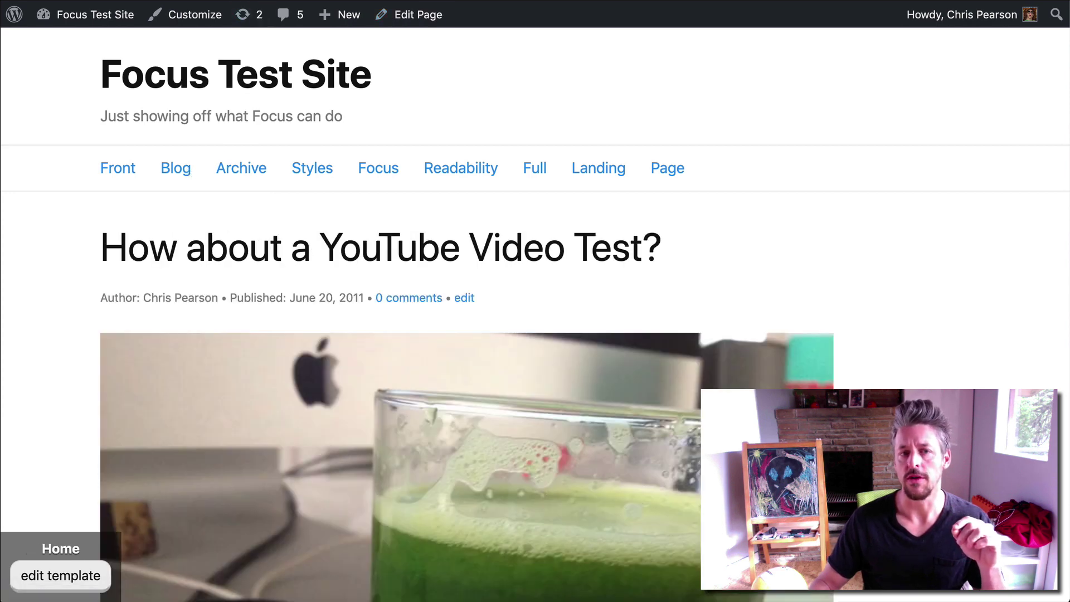
left_click(246, 242)
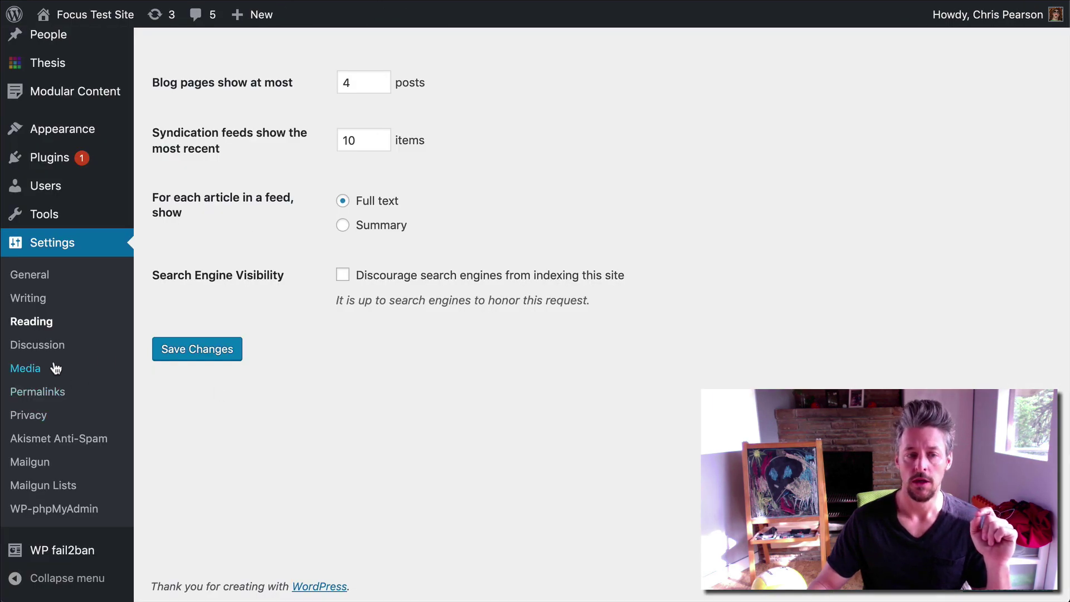
left_click(44, 391)
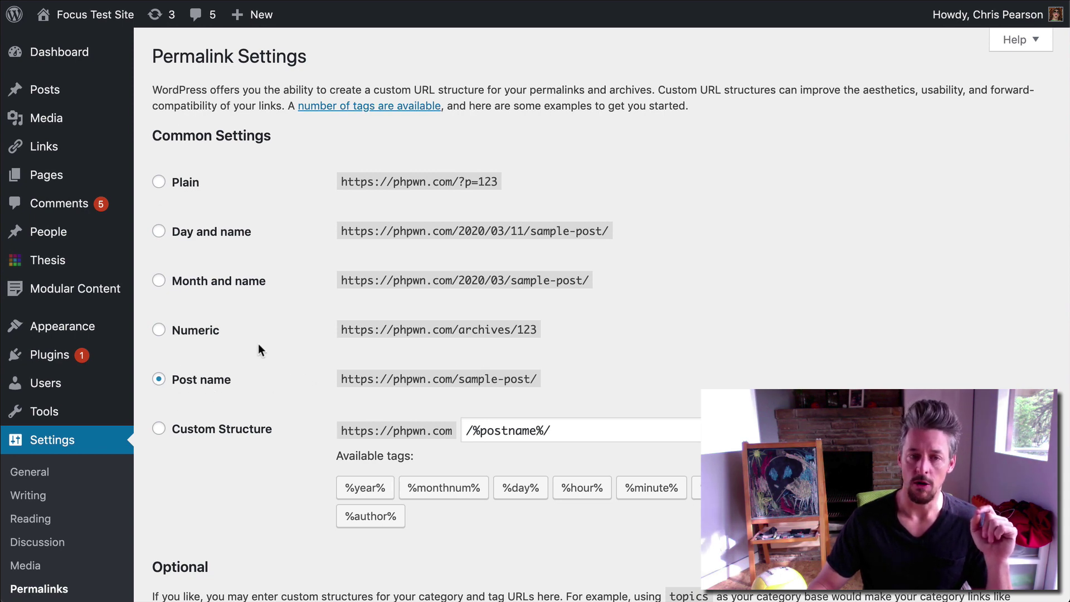
scroll(259, 345, "down", 2)
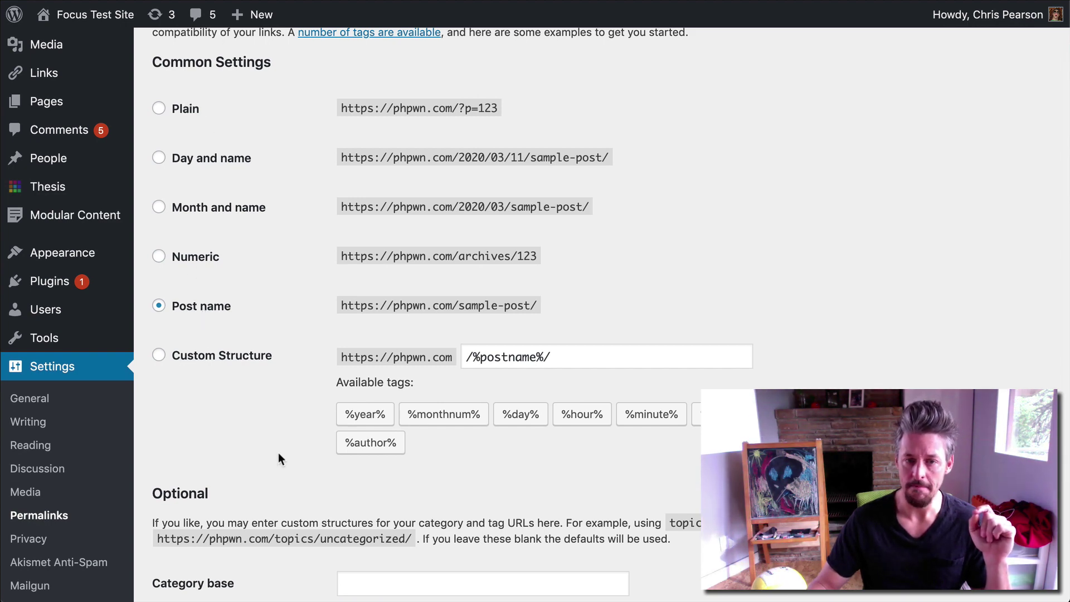
scroll(278, 418, "down", 5)
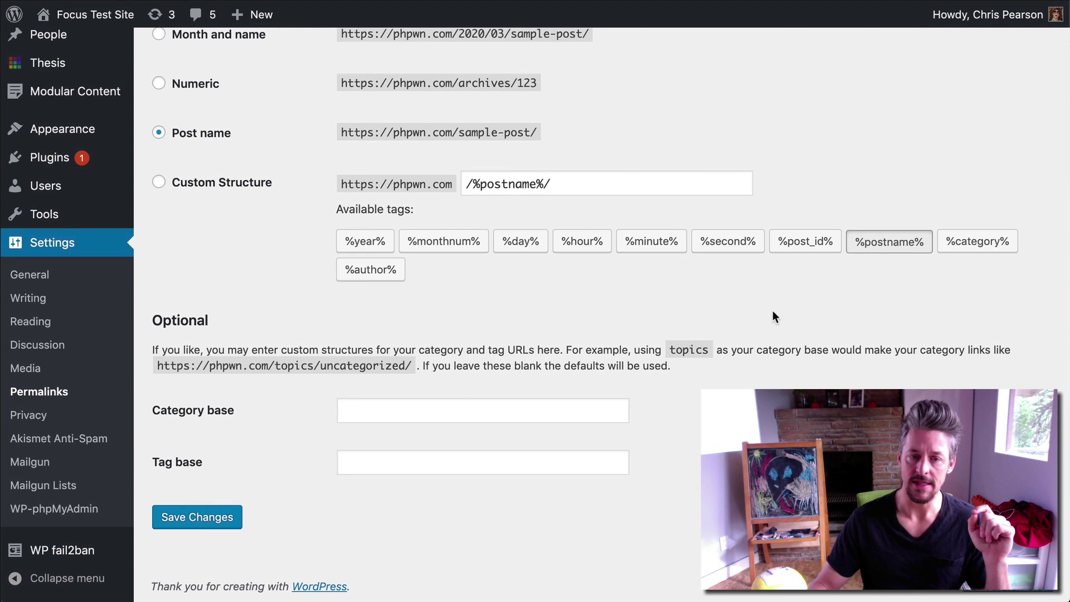
scroll(779, 316, "up", 7)
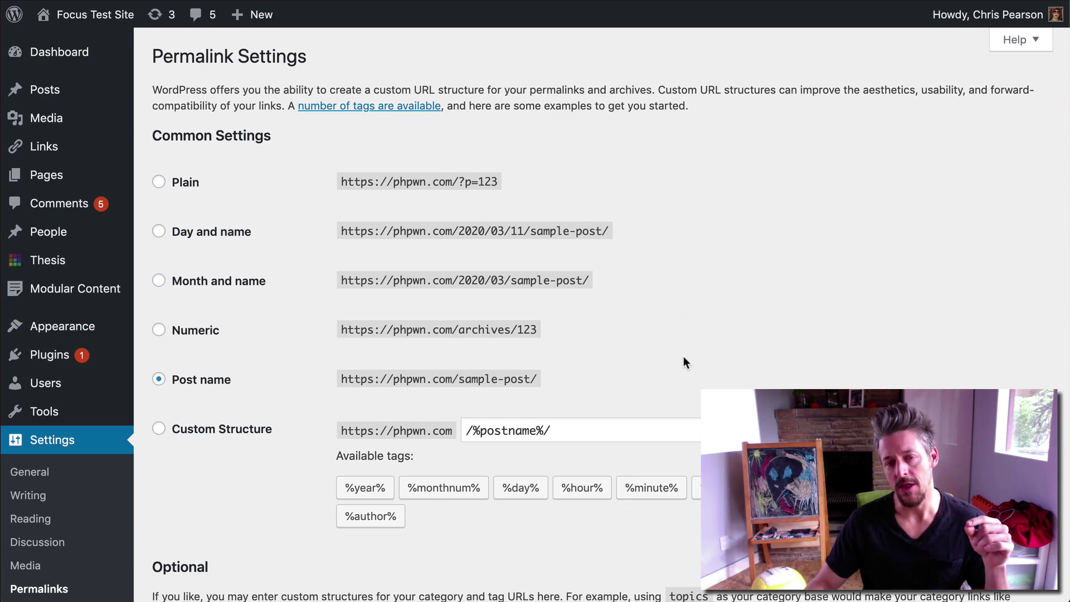
scroll(684, 362, "down", 4)
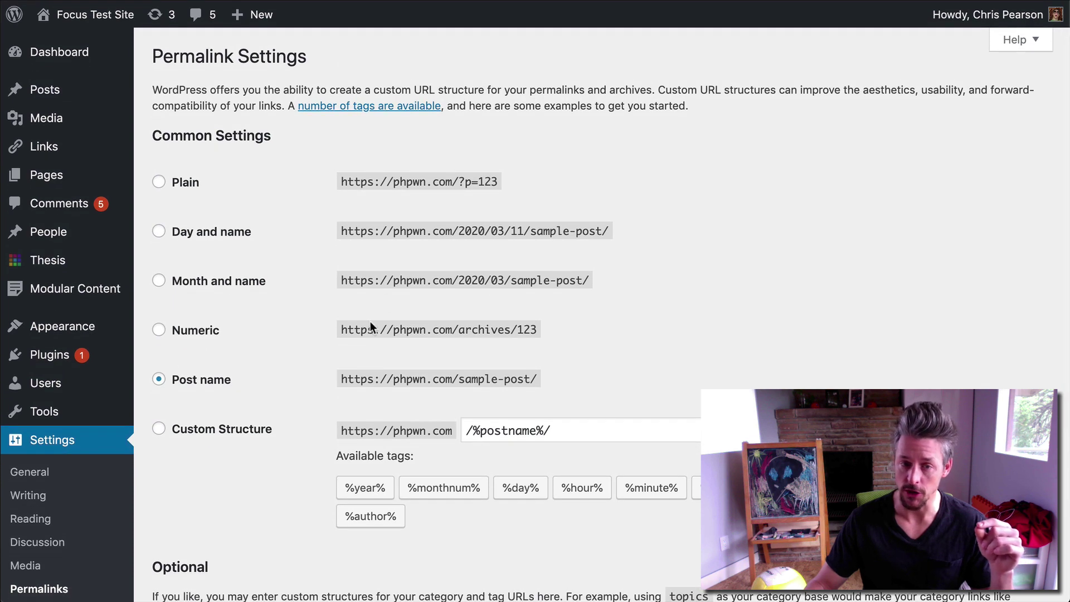
left_click_drag(337, 378, 611, 382)
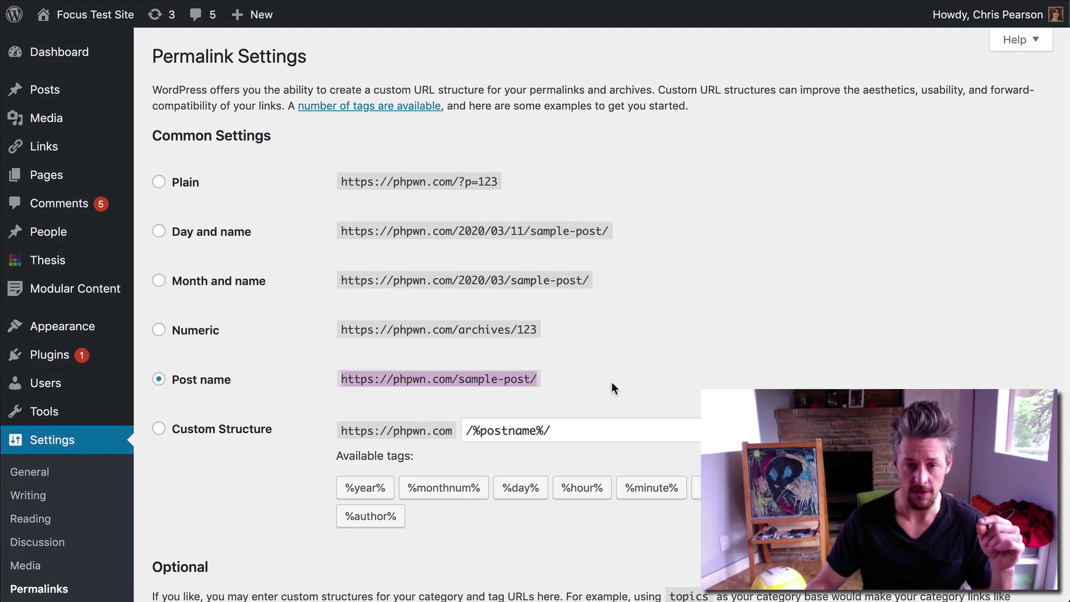
left_click(602, 383)
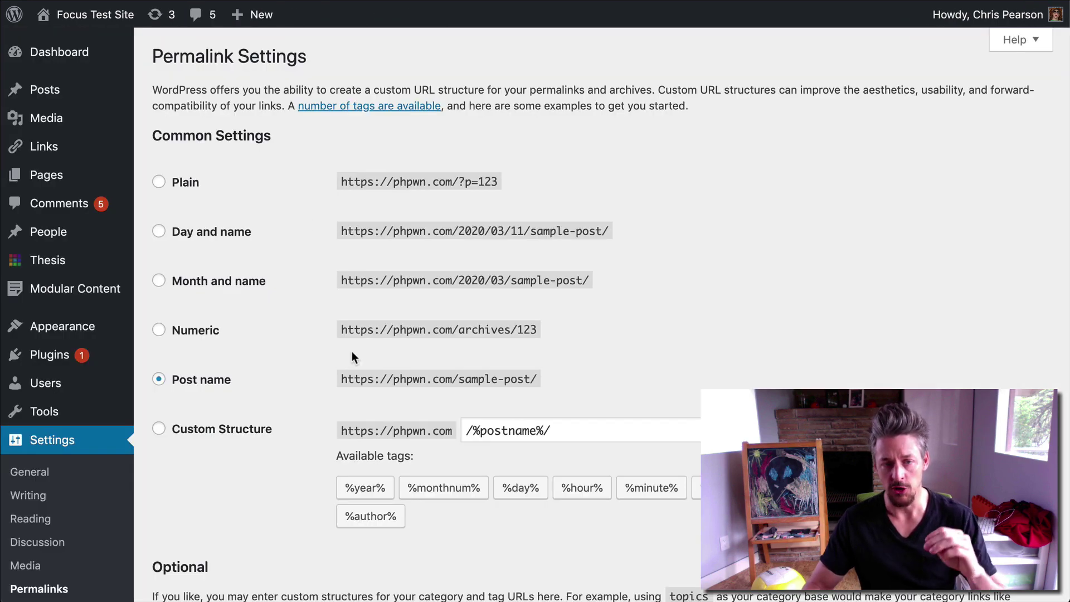
scroll(95, 460, "down", 3)
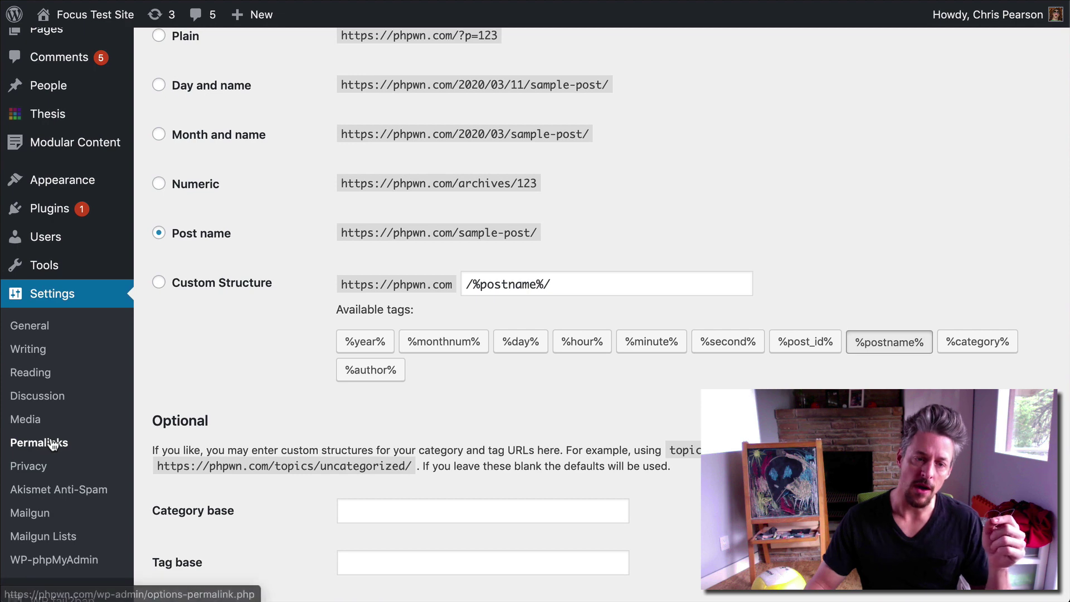
scroll(601, 228, "up", 5)
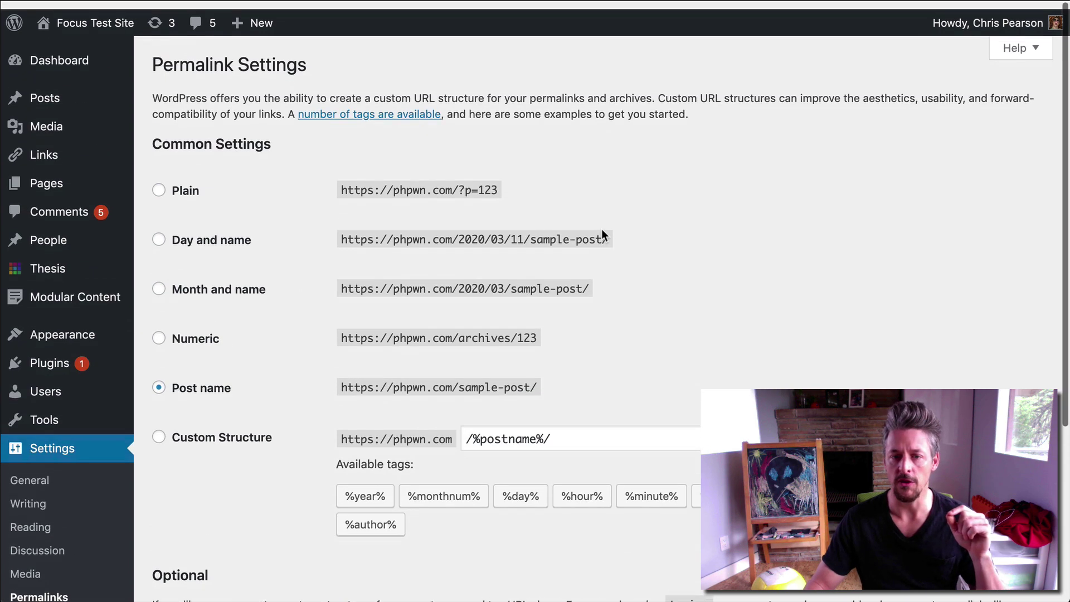